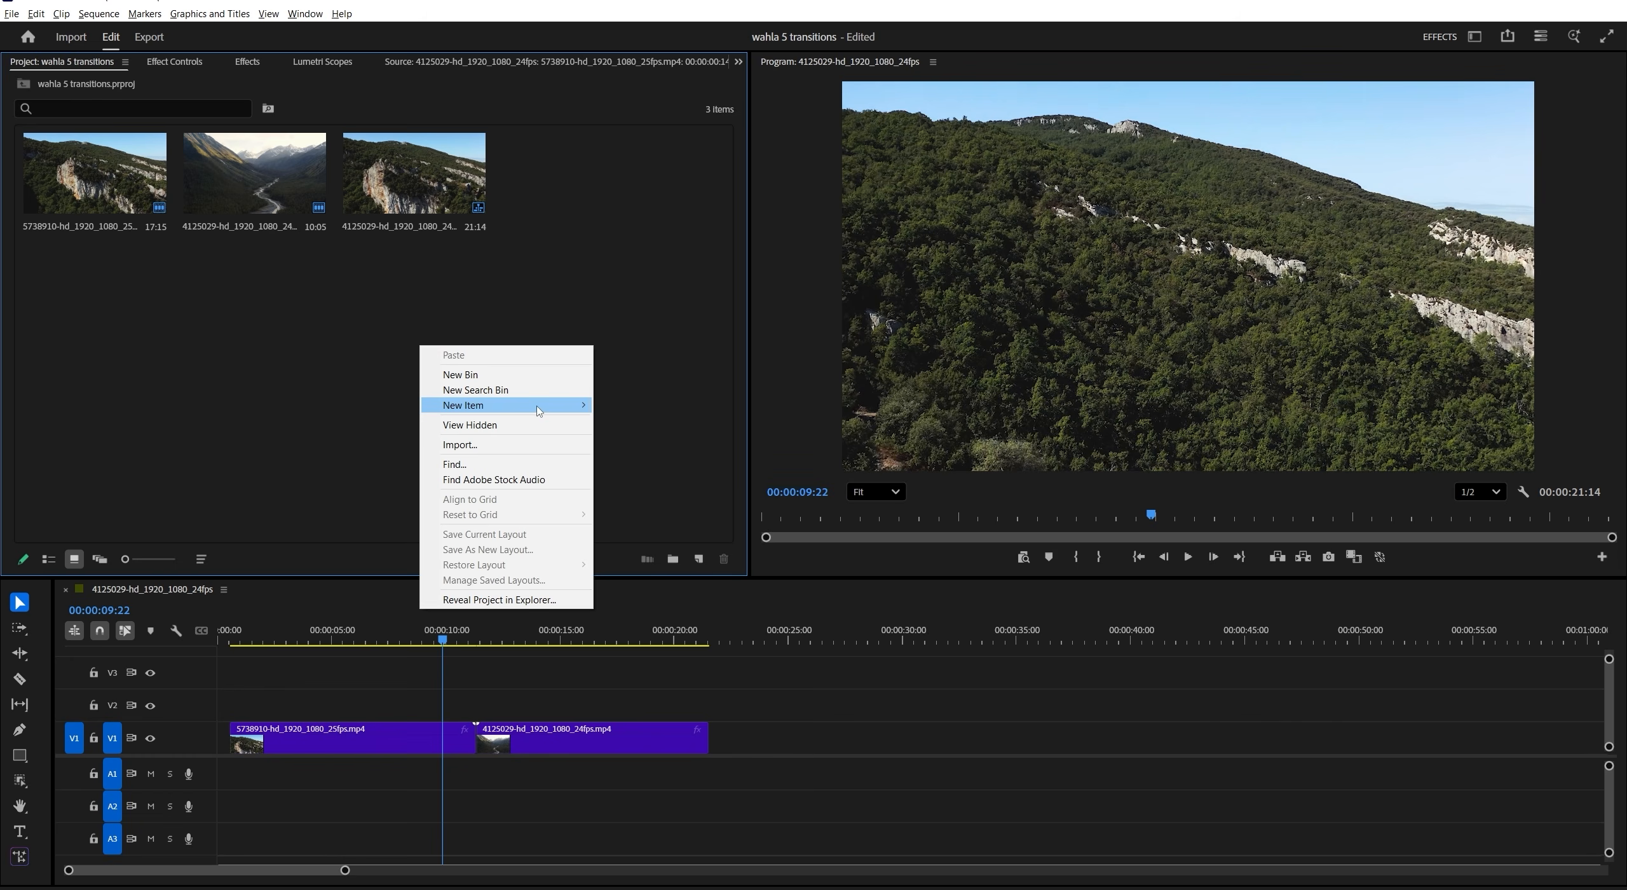
- Create a 1920 × 1080, 25 fps adjustment layer and stack two copies of it over the cut, on V2 and V3
click(661, 451)
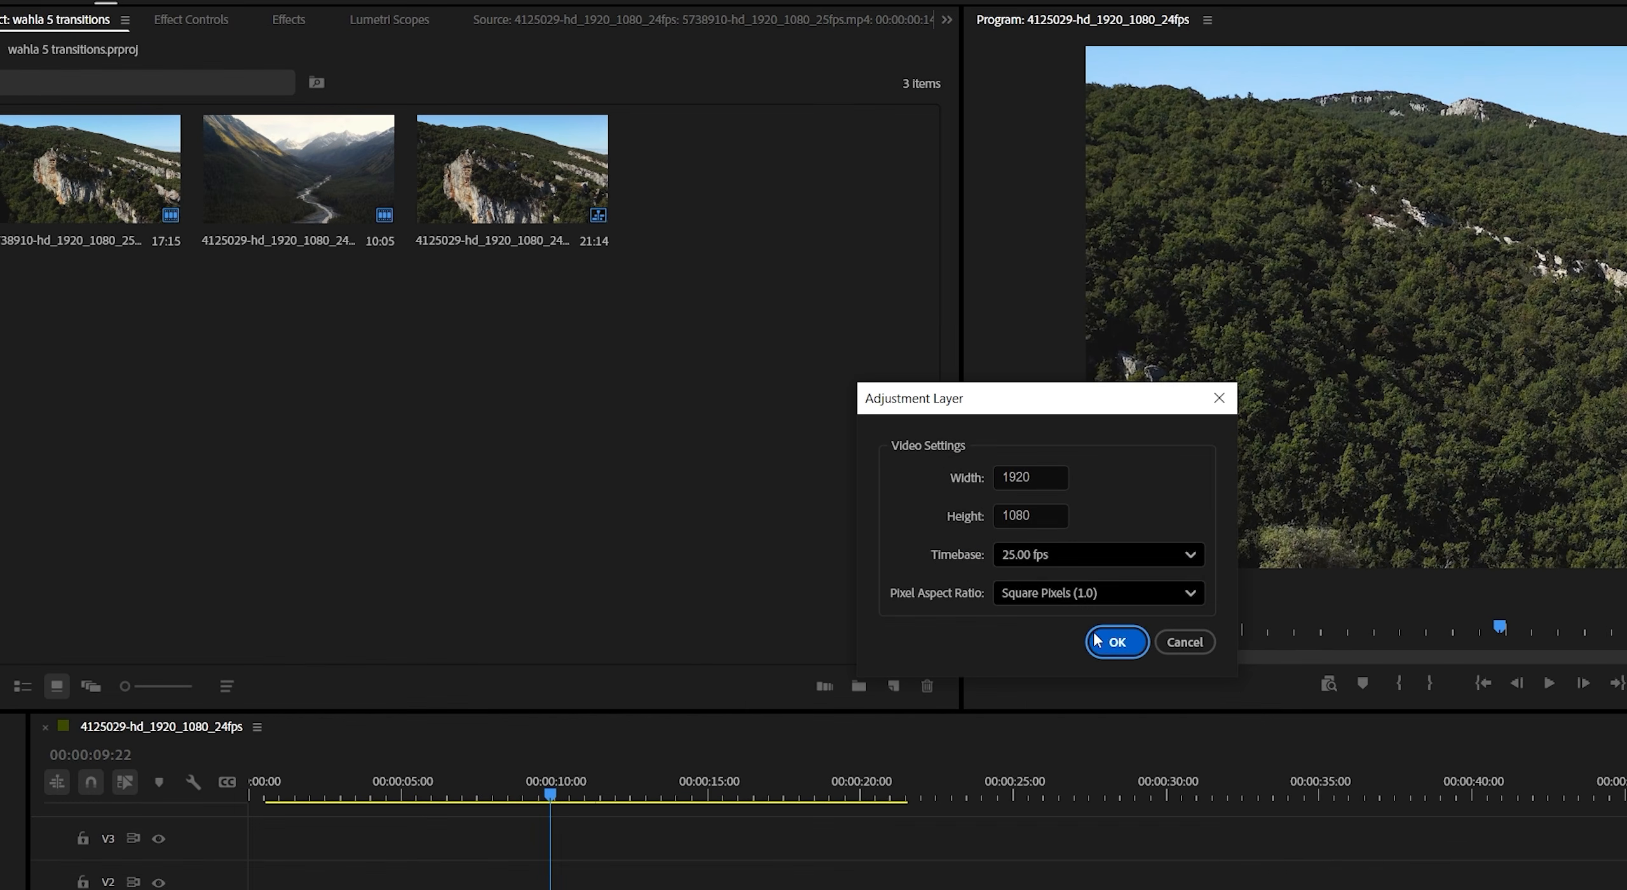
click(1024, 599)
drag(666, 192, 546, 785)
drag(588, 842, 597, 889)
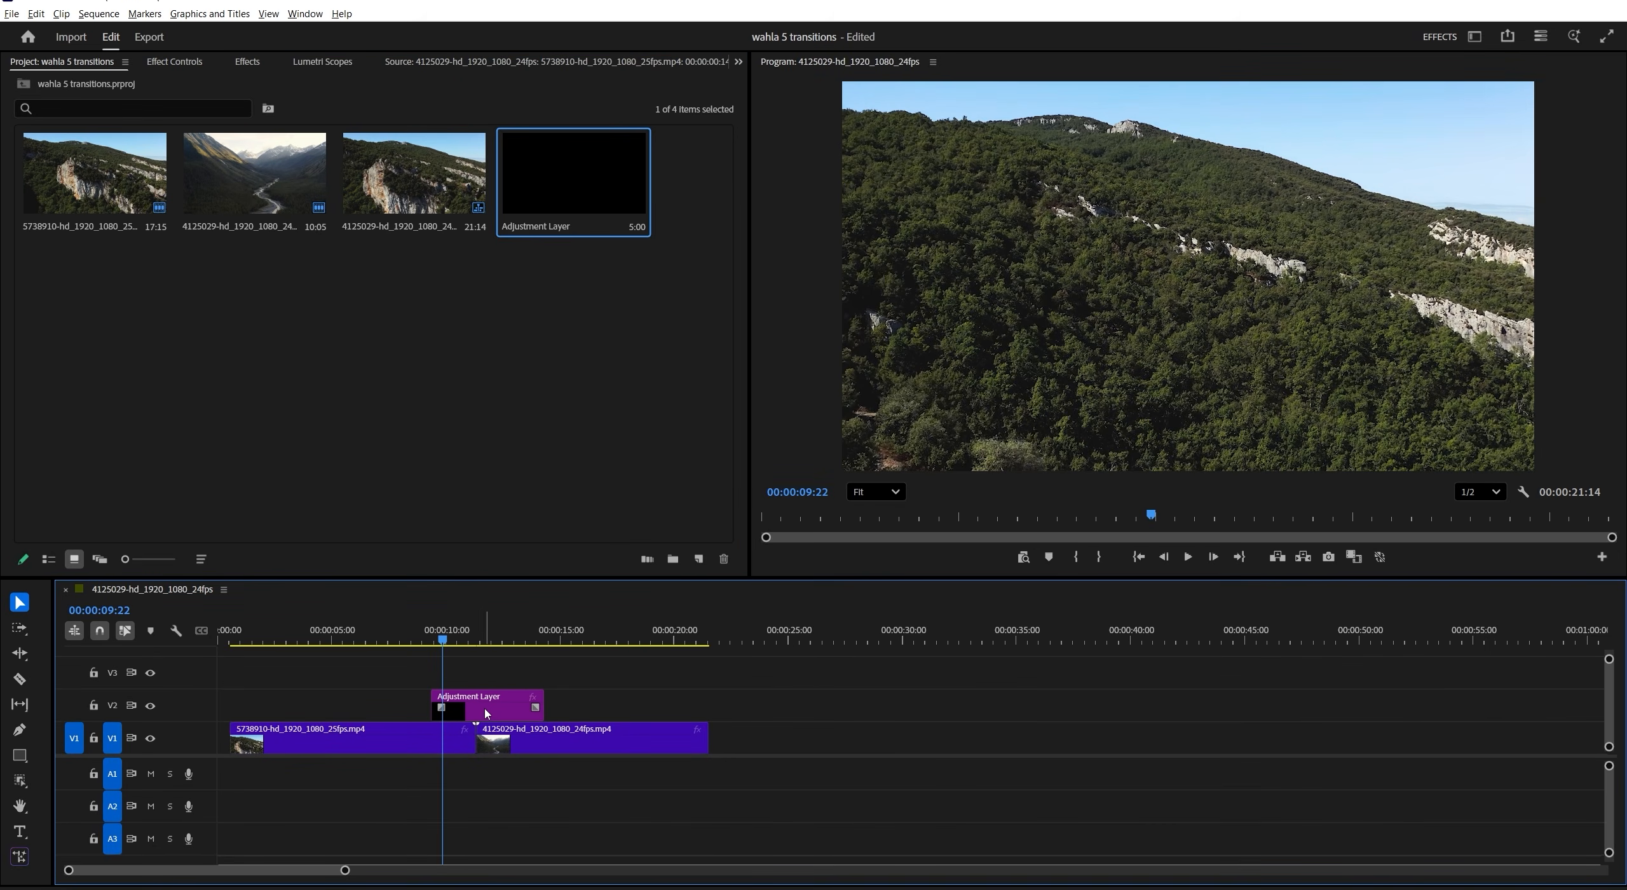
alt+drag(484, 713, 535, 698)
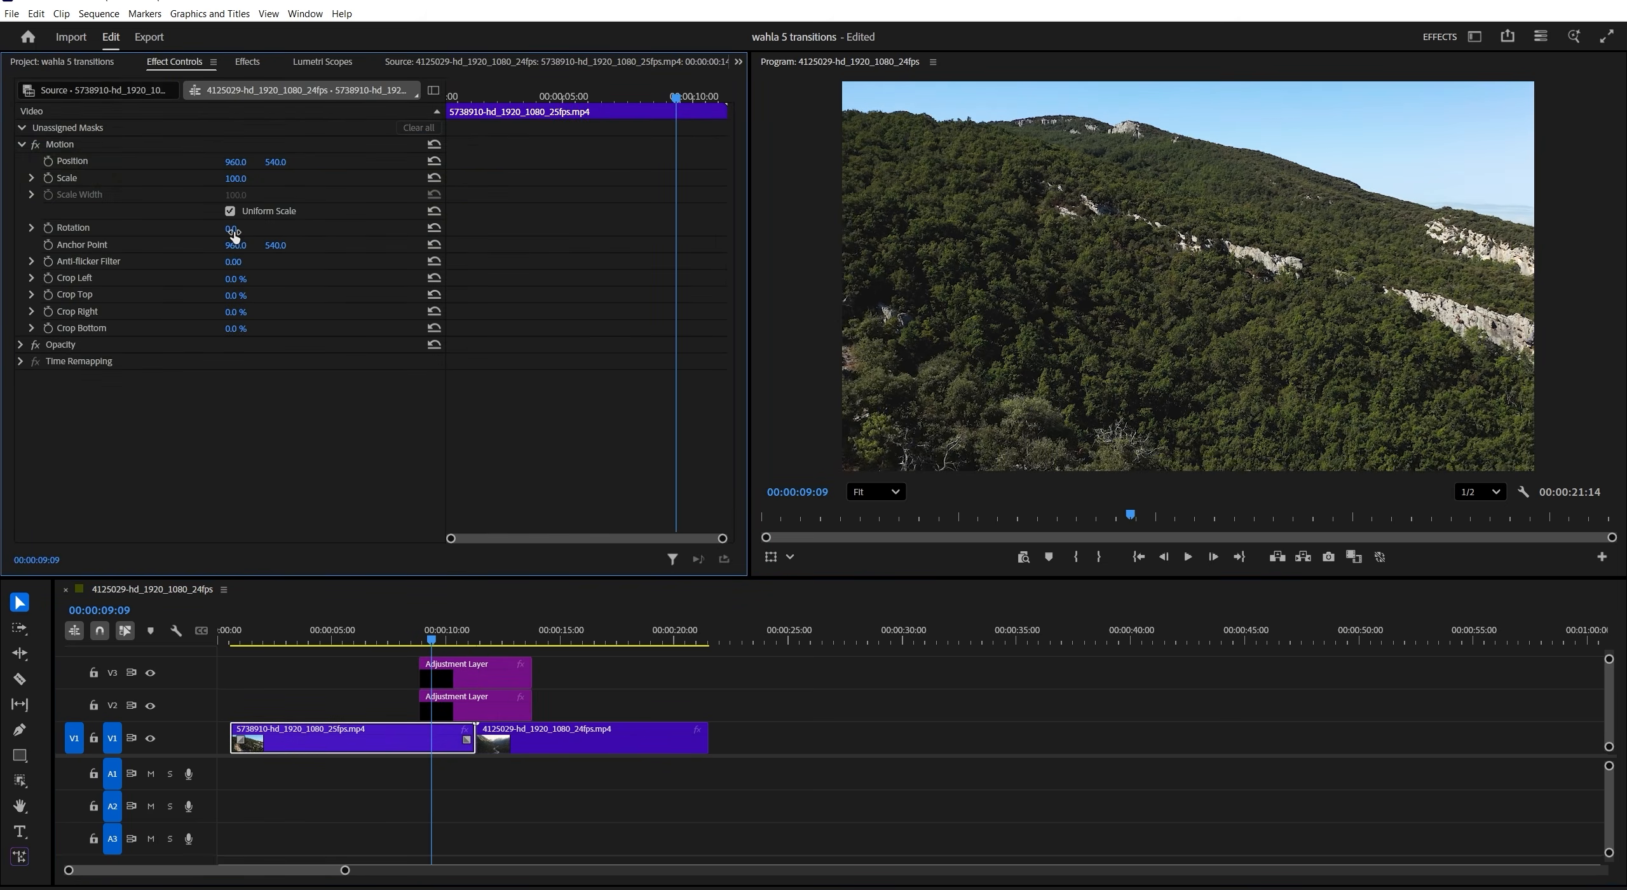
drag(236, 228, 260, 247)
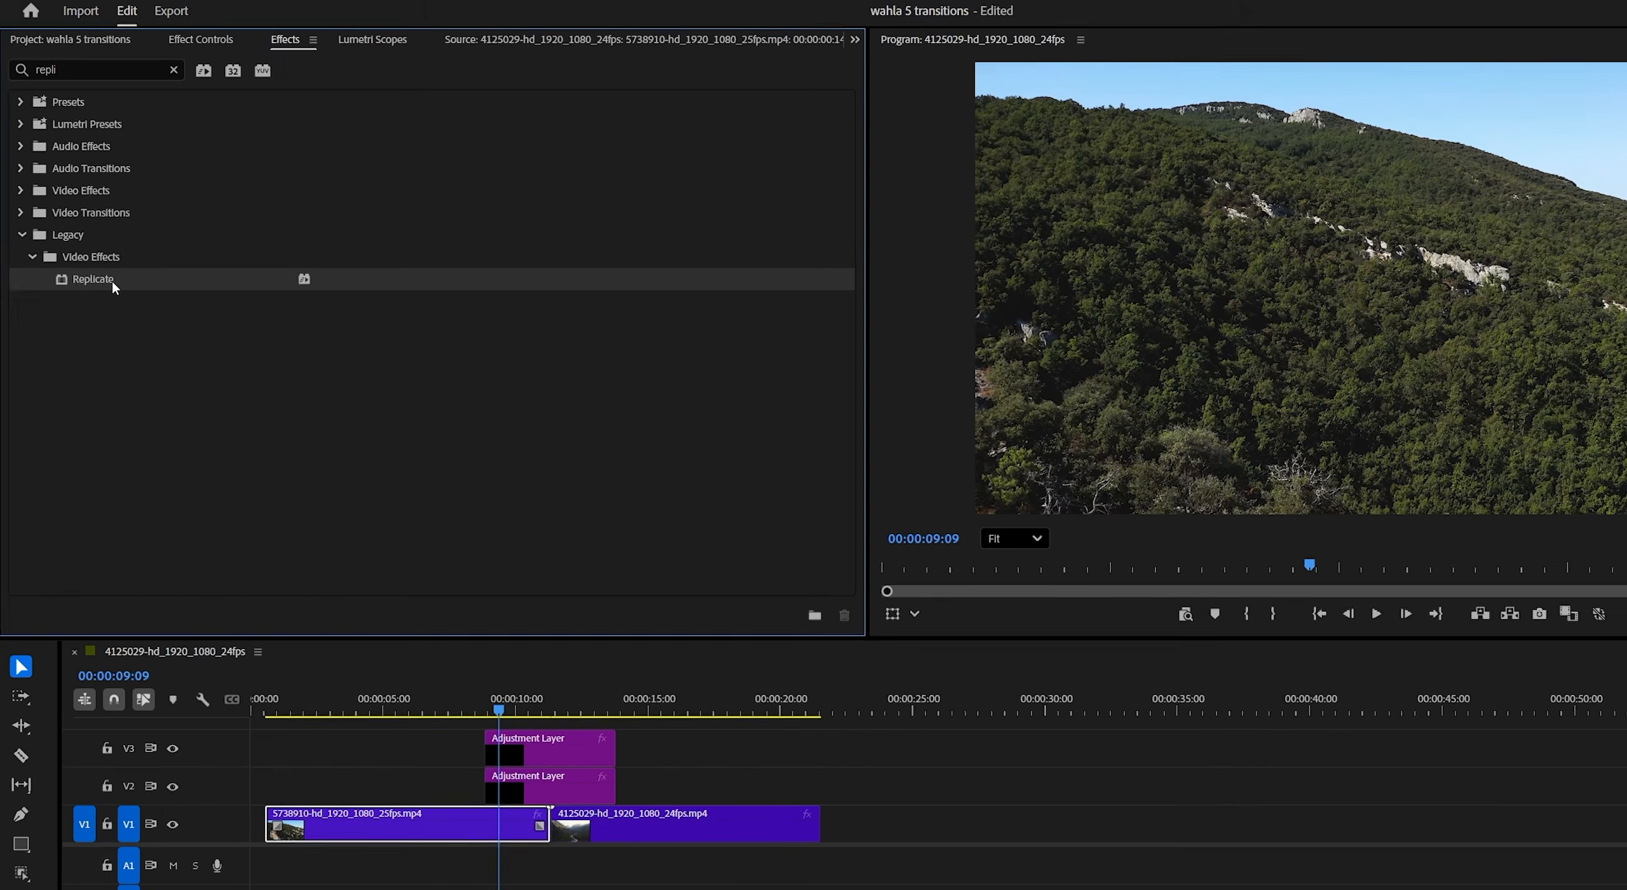
- Apply the Replicate effect to the V2 adjustment layer and set its Count to 3
drag(112, 281, 545, 792)
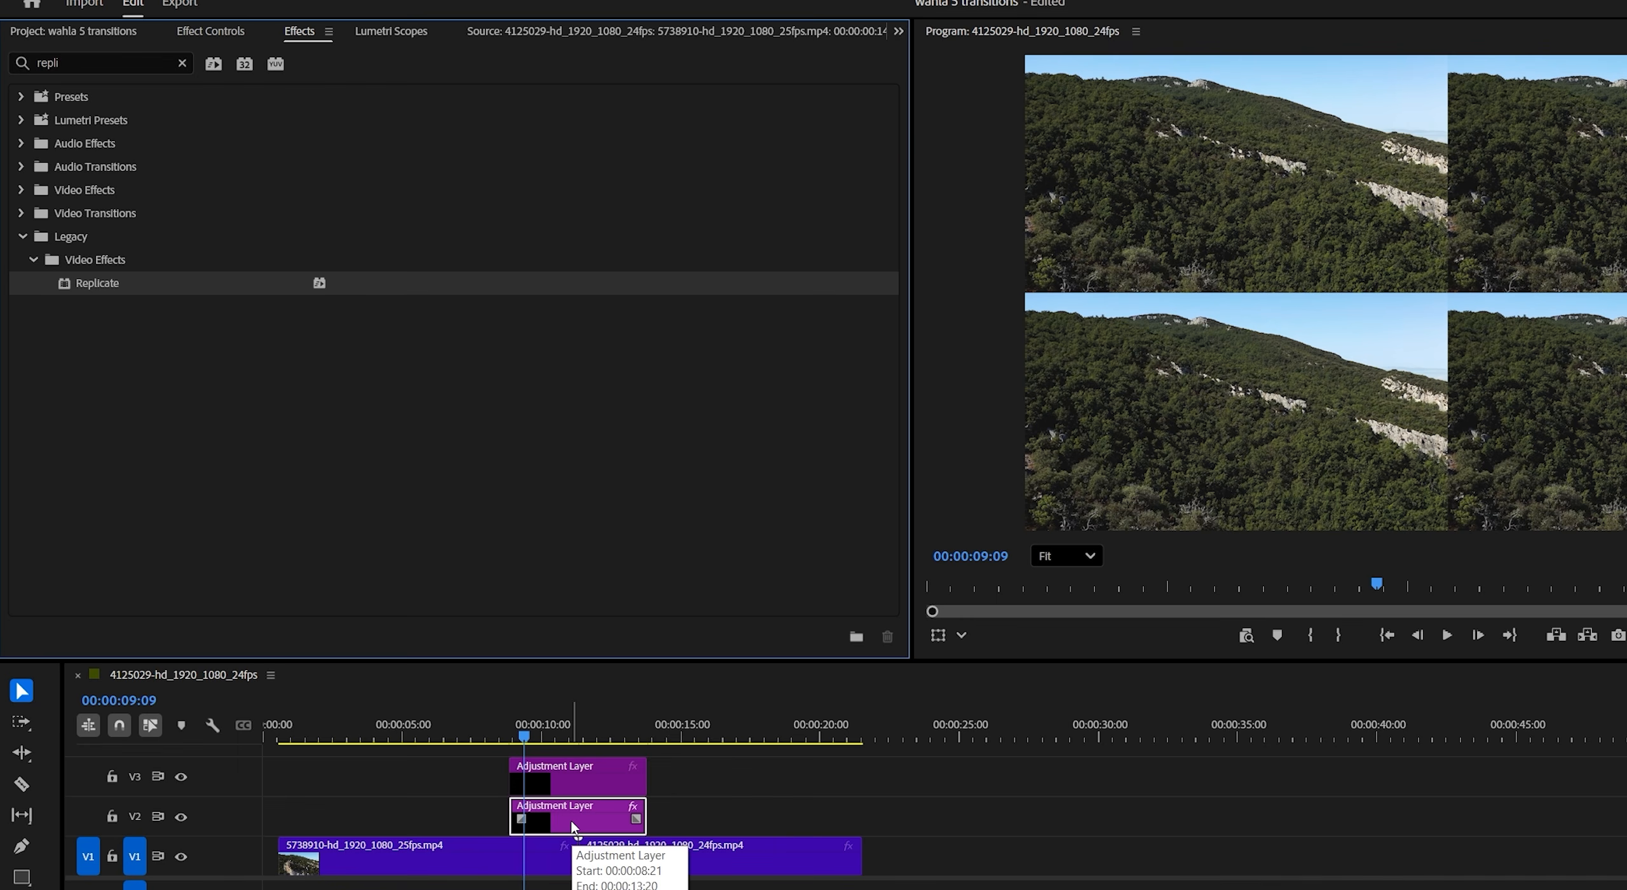
click(232, 33)
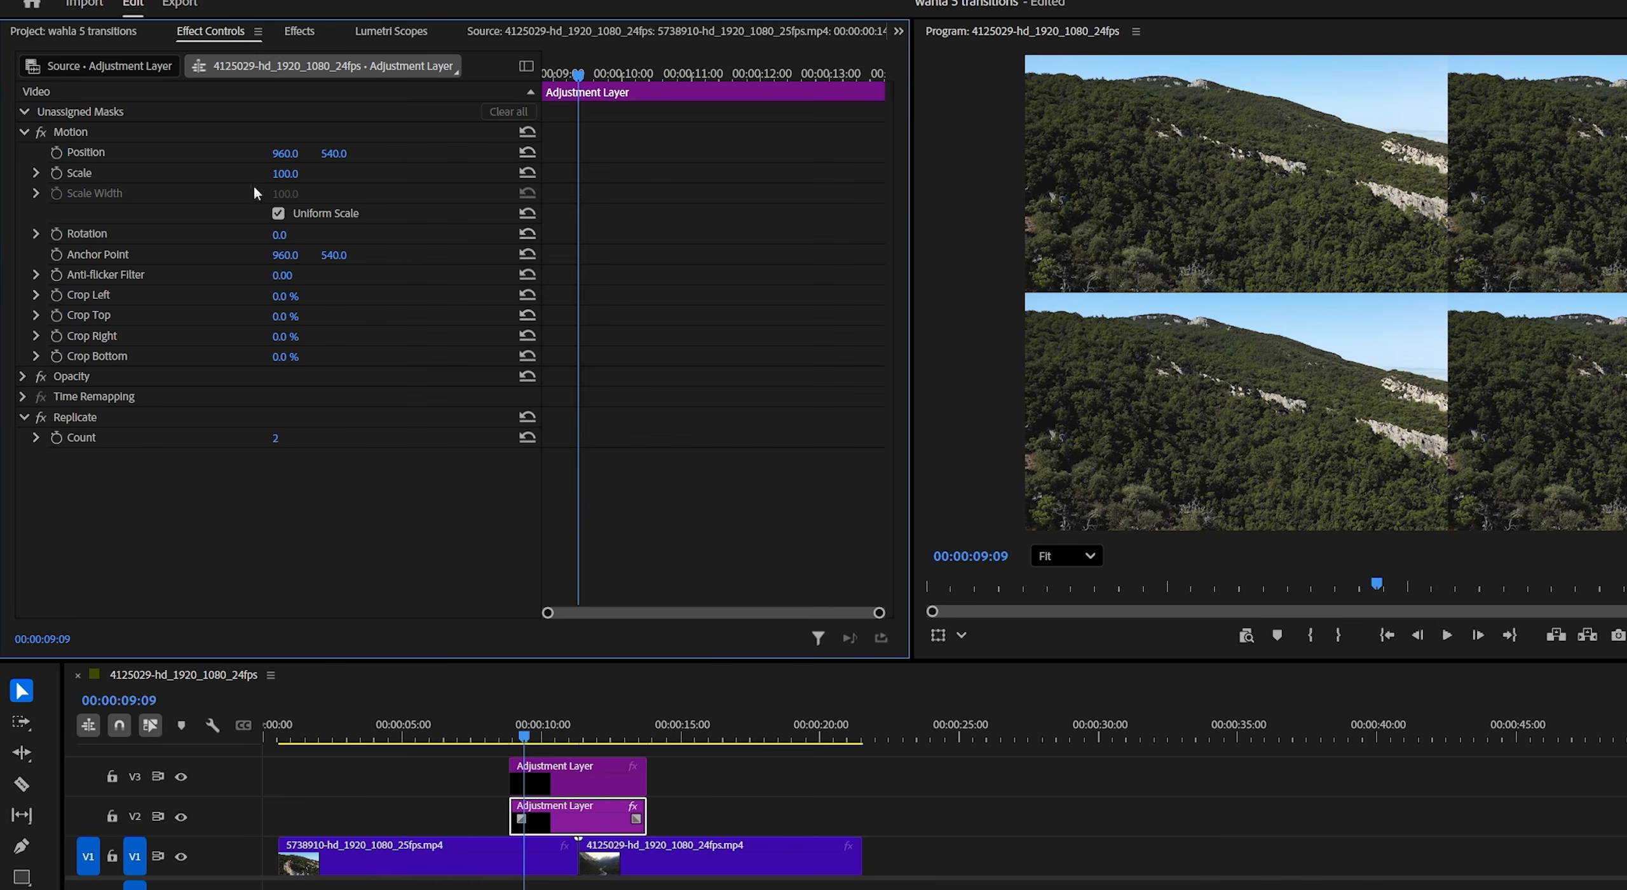
click(282, 436)
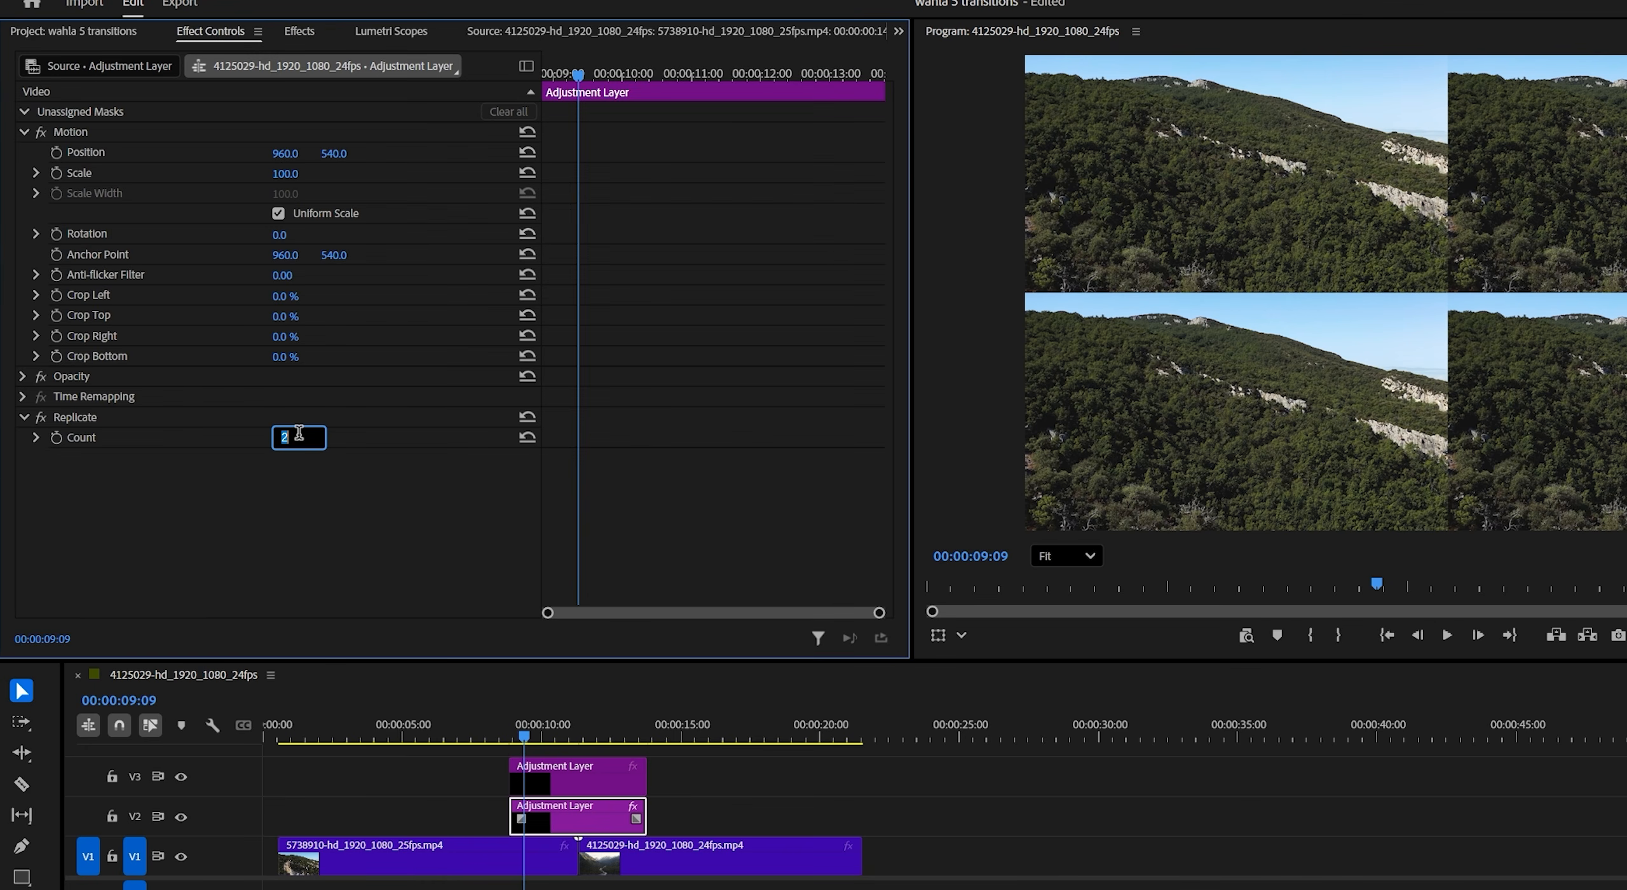
key(Return)
- Find the Mirror video effect and apply it four times to the V2 adjustment layer
click(299, 31)
click(126, 63)
text(mirror)
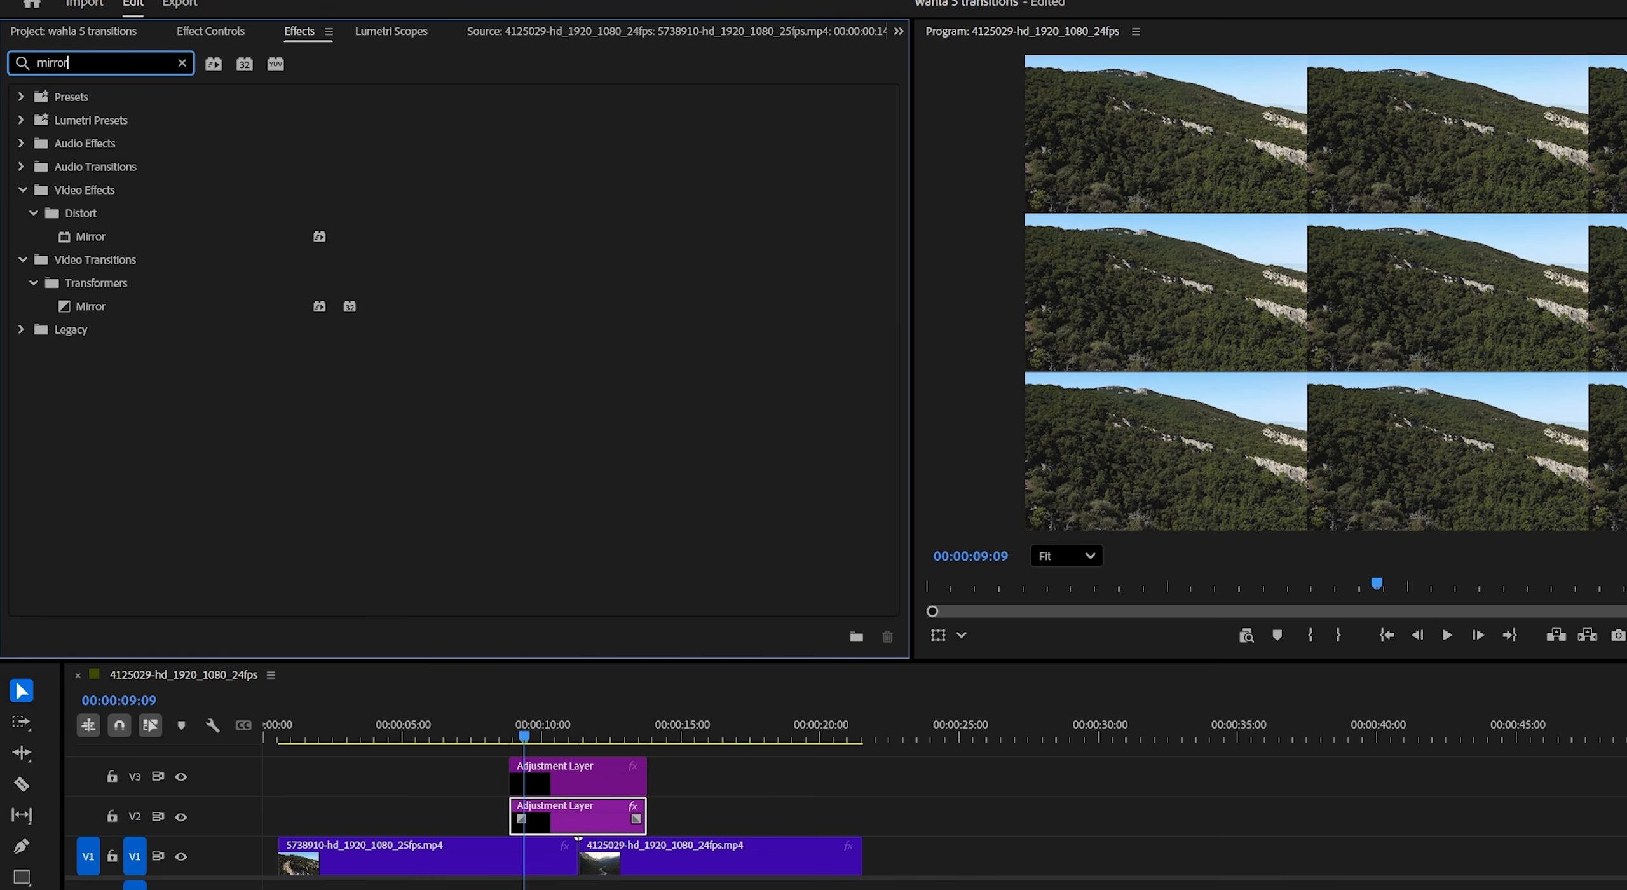
click(108, 239)
drag(383, 380, 567, 820)
drag(94, 238, 569, 811)
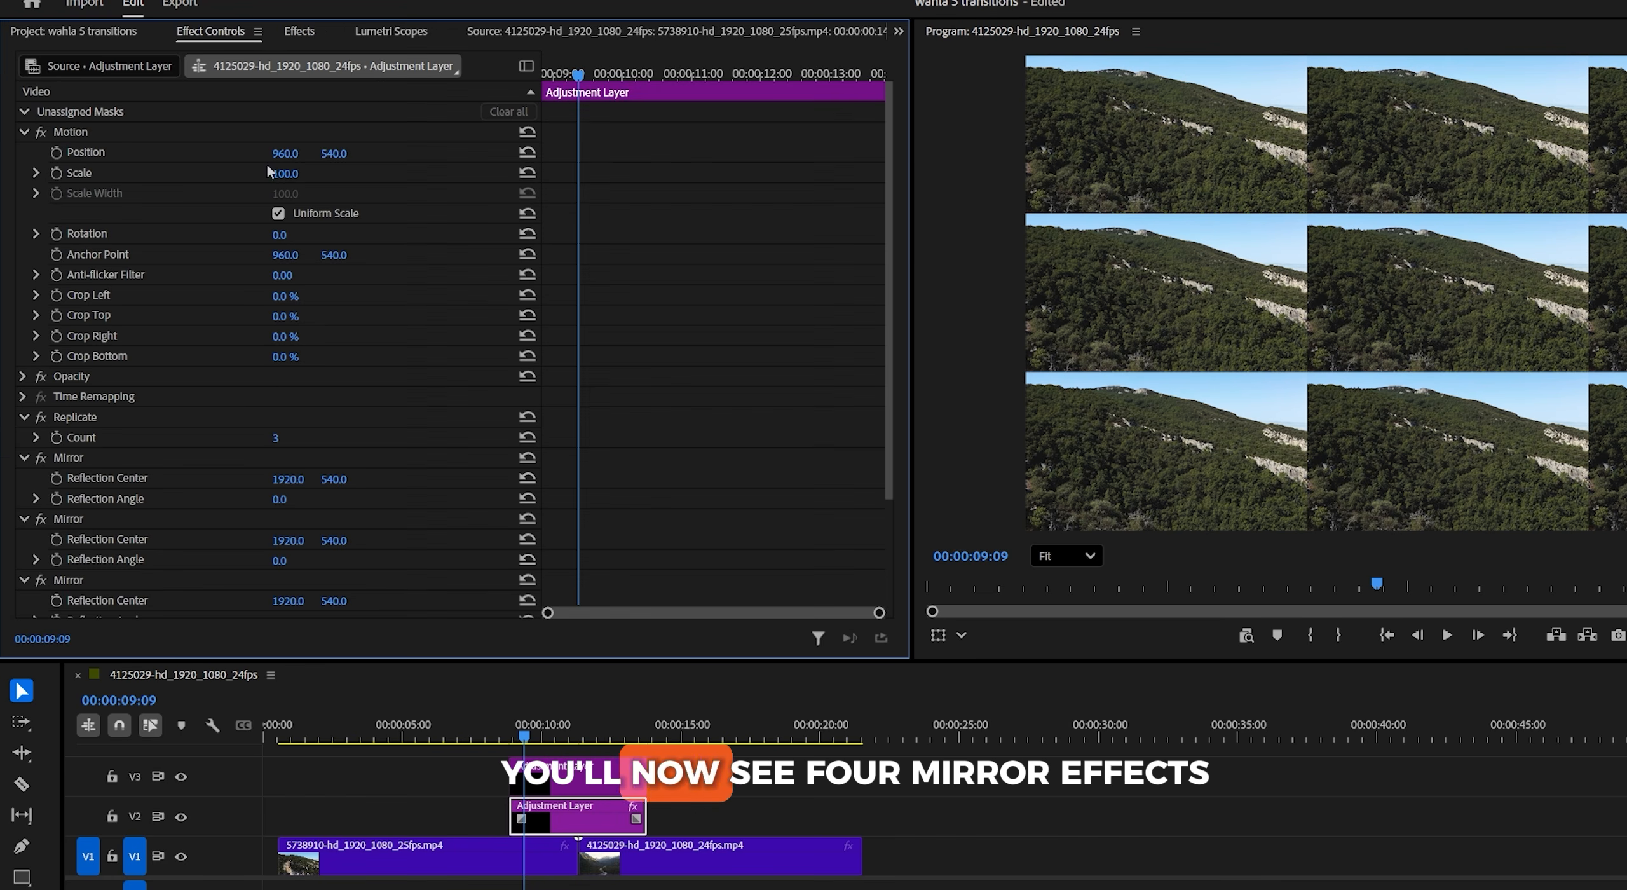
drag(888, 283, 891, 421)
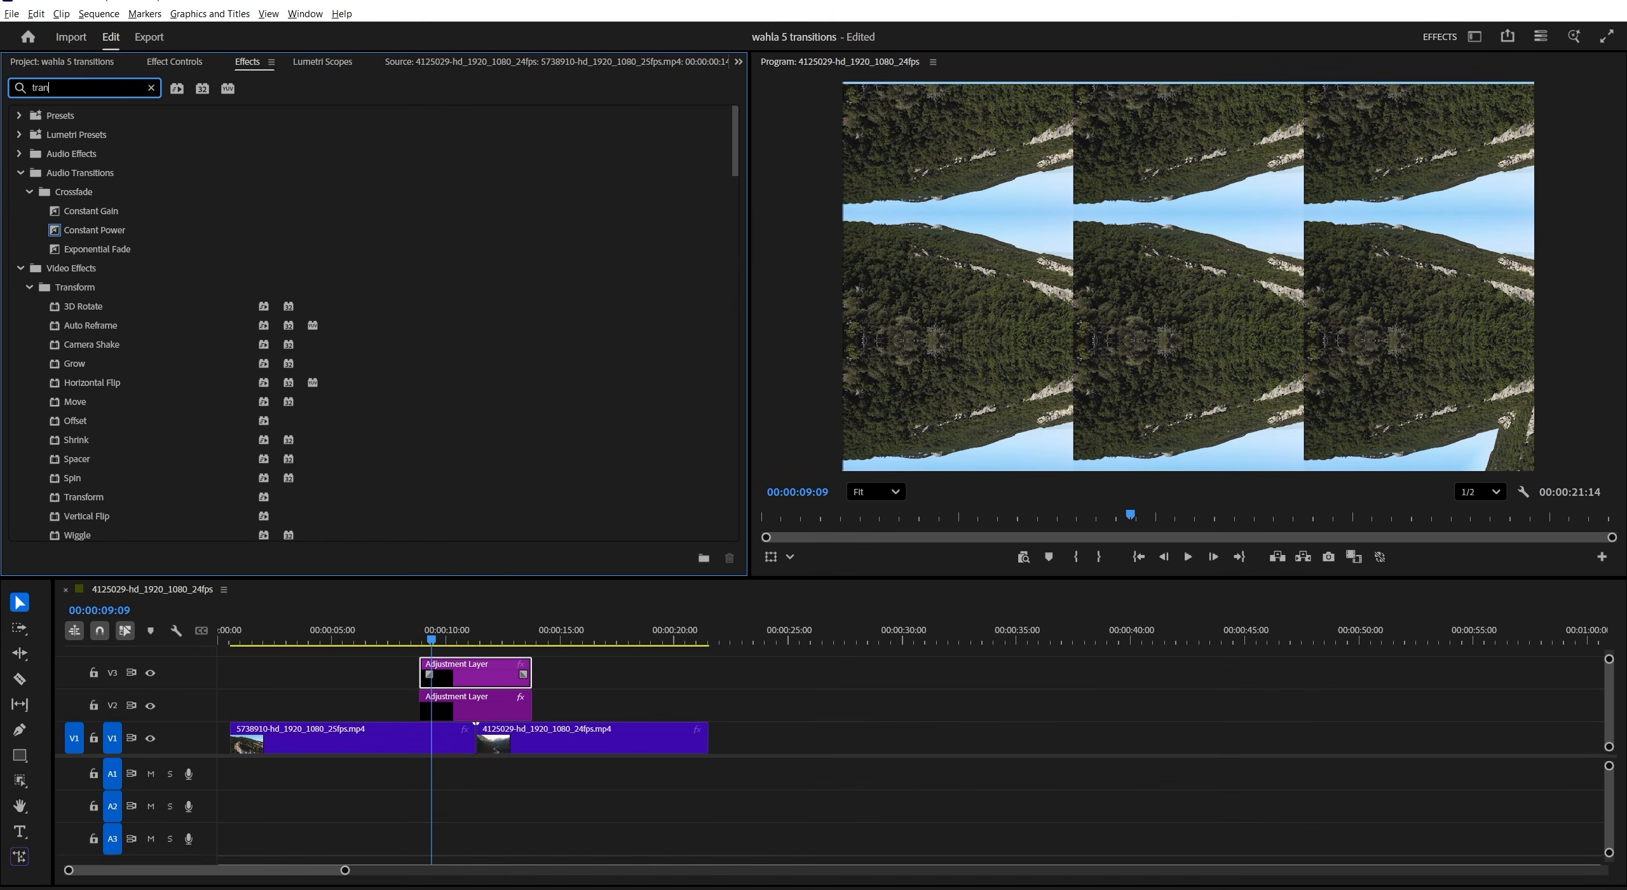
- Apply the Transform effect to the V3 adjustment layer and set its Scale to 300
text(sfor)
click(97, 429)
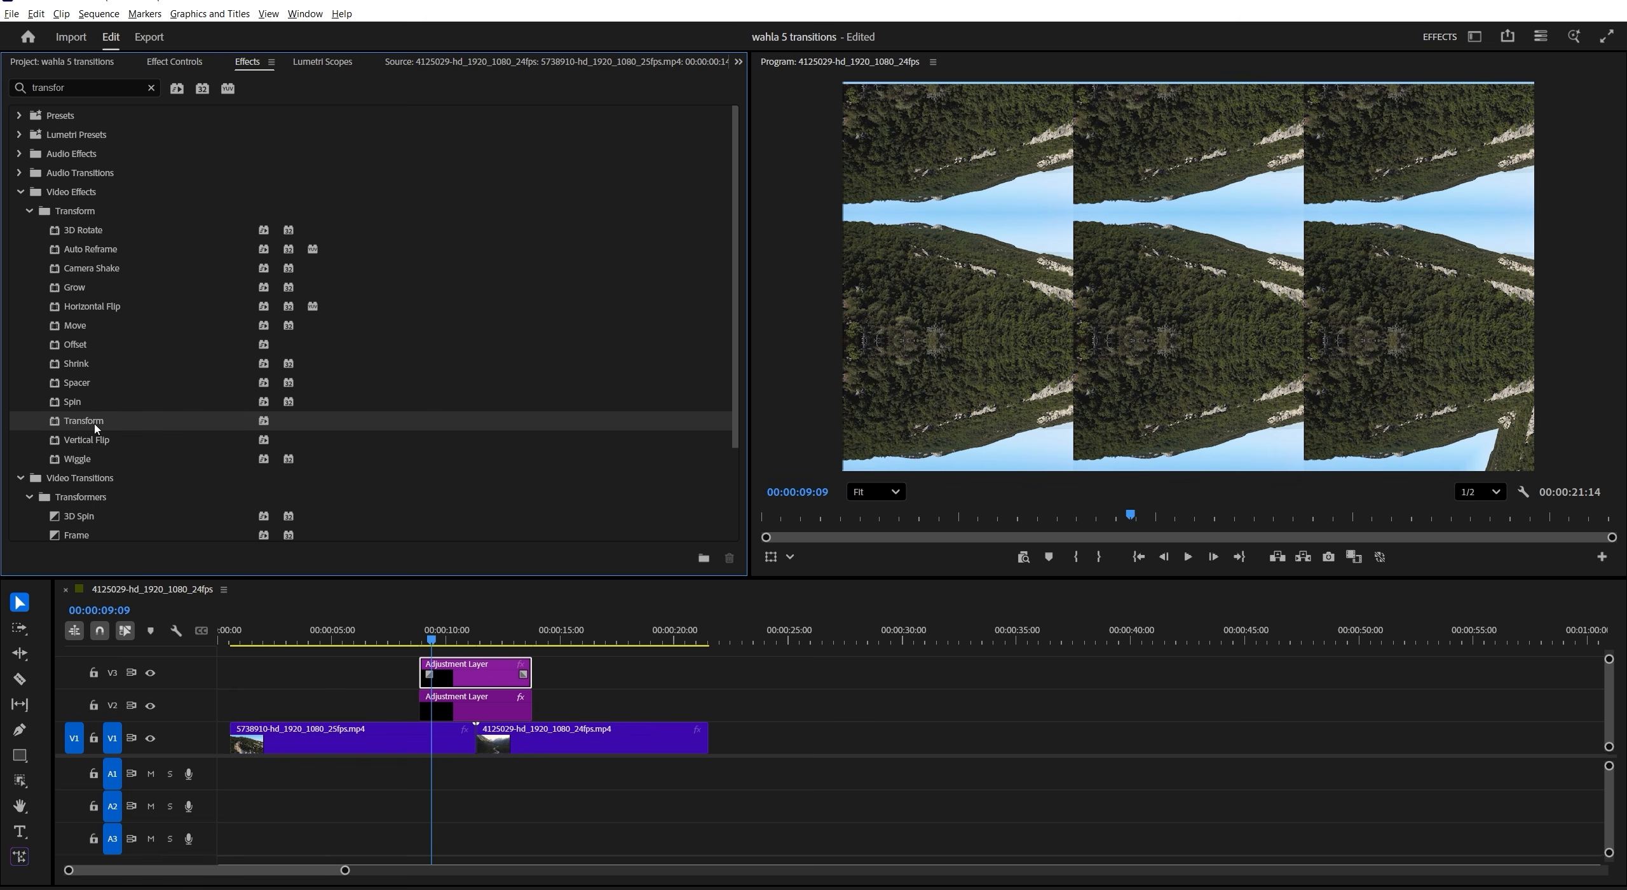
drag(387, 515, 470, 669)
click(183, 64)
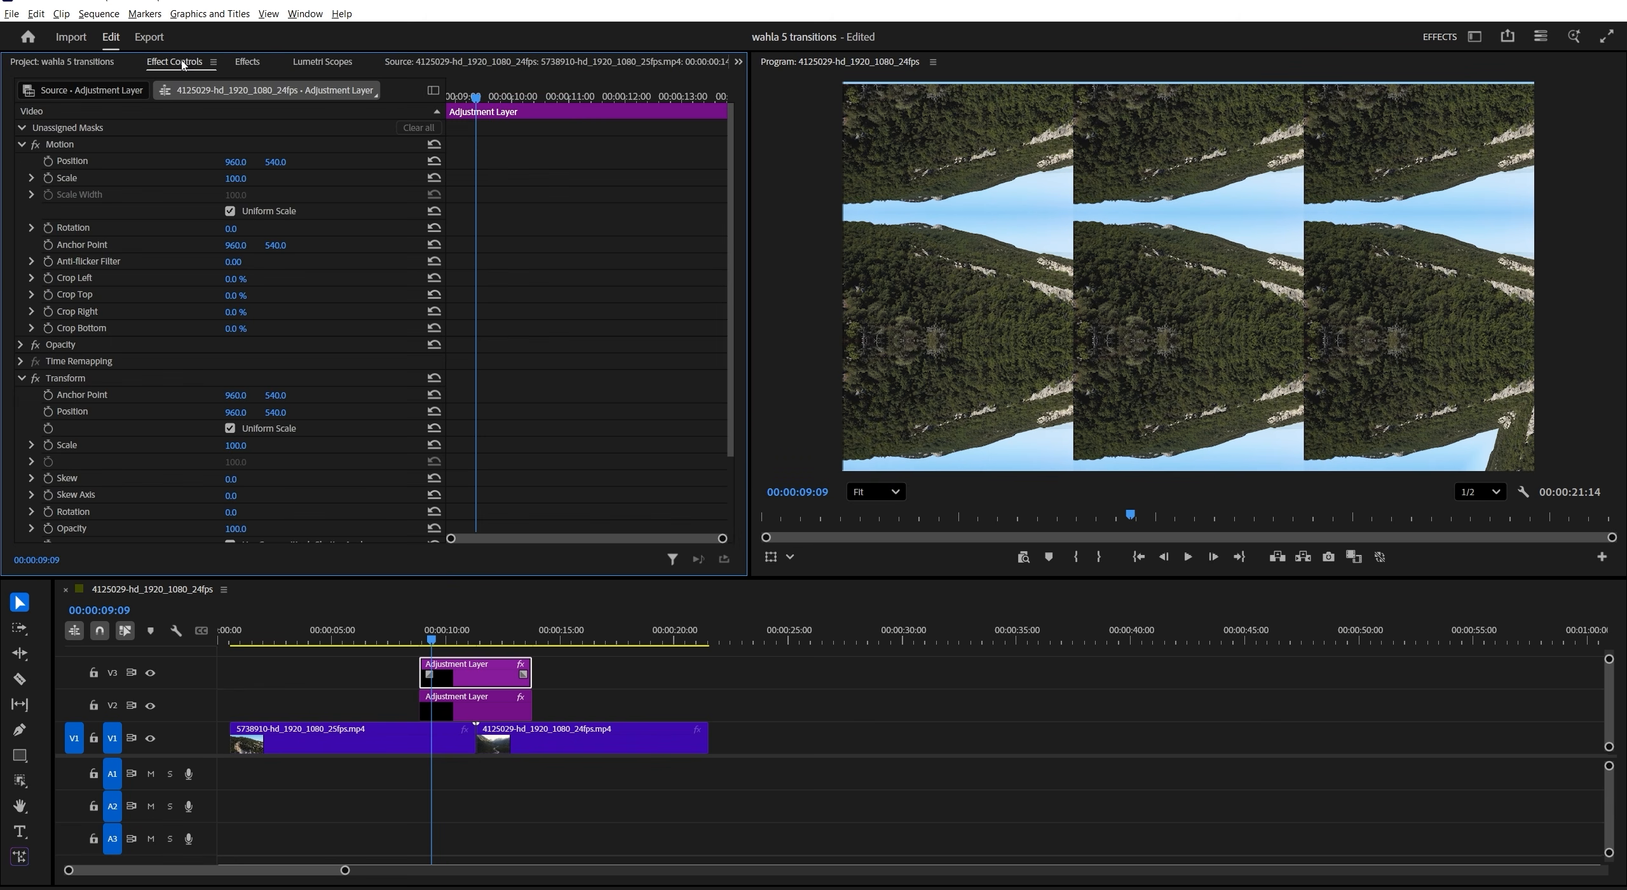
scroll(720, 373, down, 3)
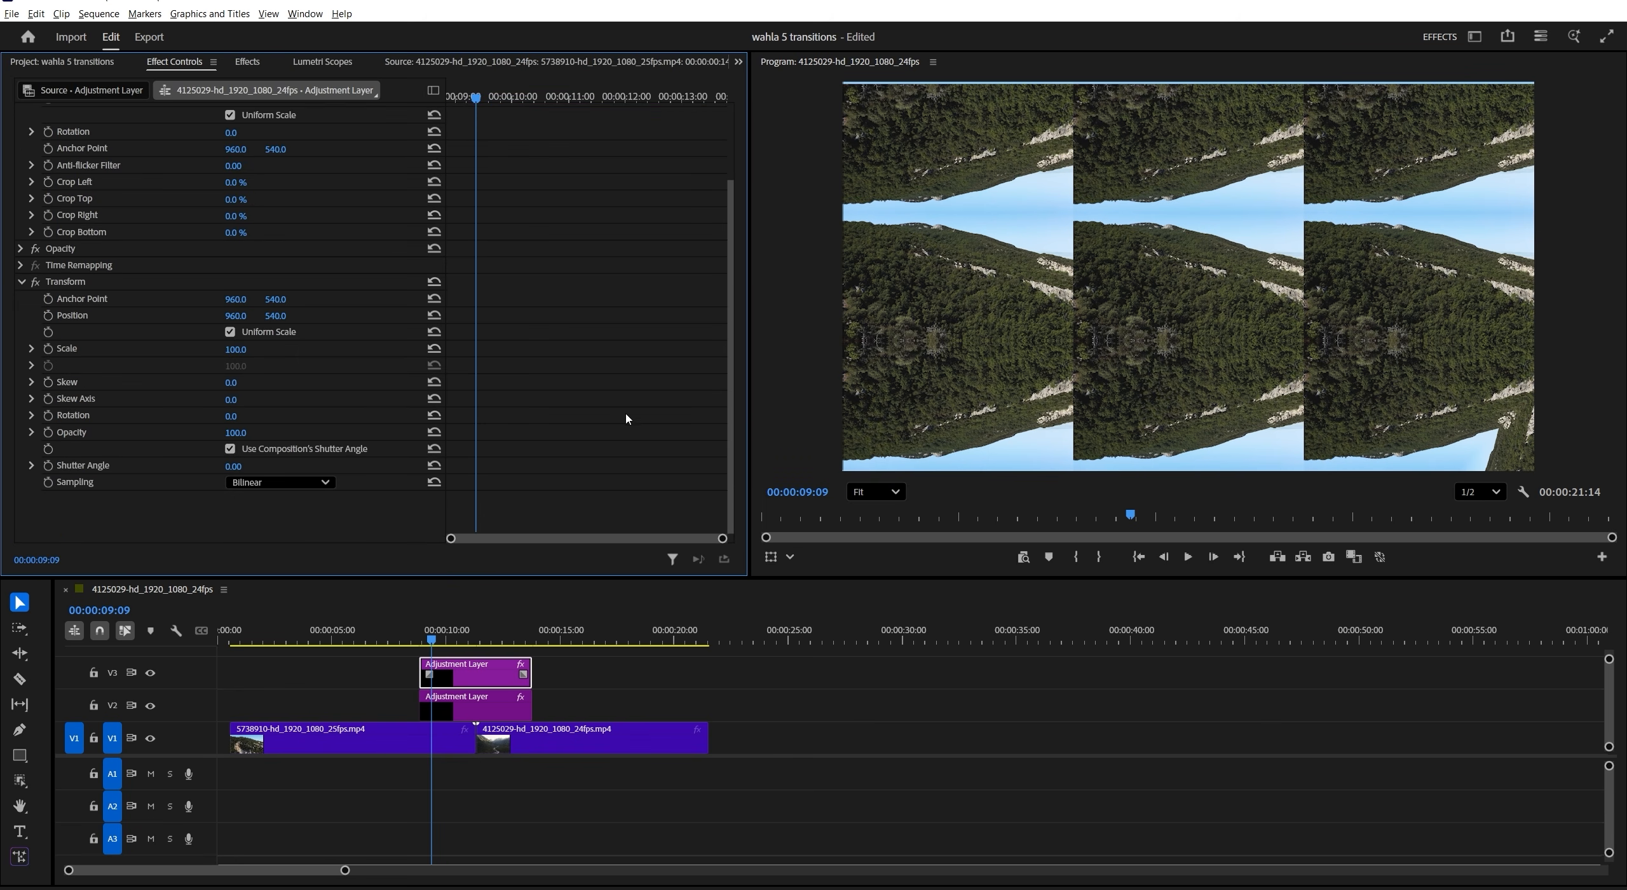
click(239, 351)
key(Return)
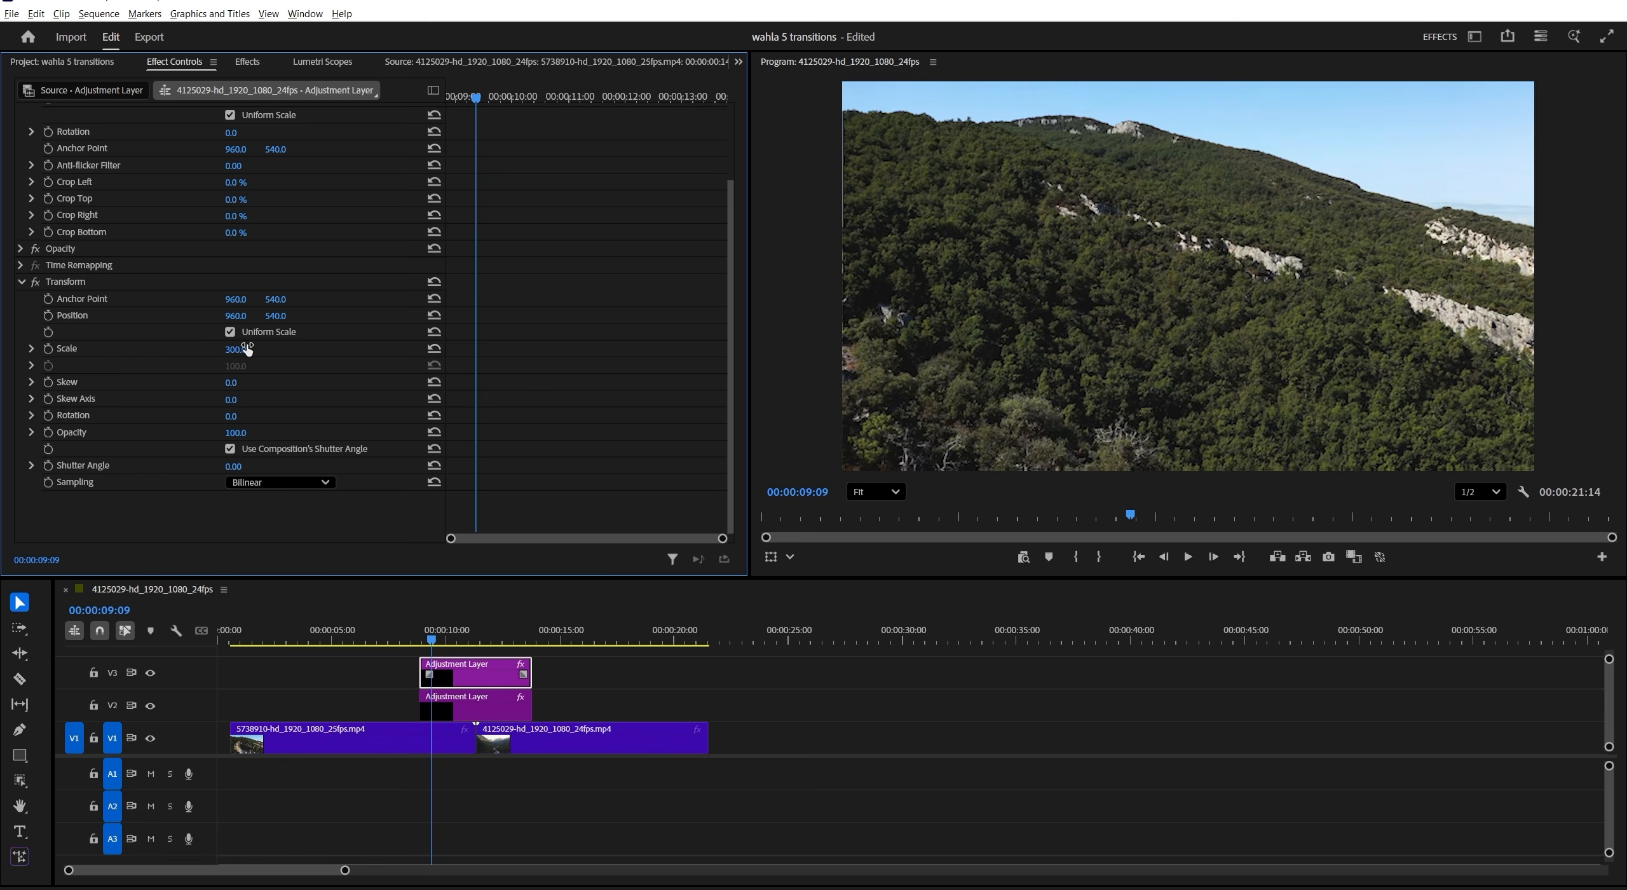
- Keyframe the Transform rotation from 0° at the V3 layer's start to one full turn (1x0.0°) at its end
key(Up)
drag(475, 97, 728, 100)
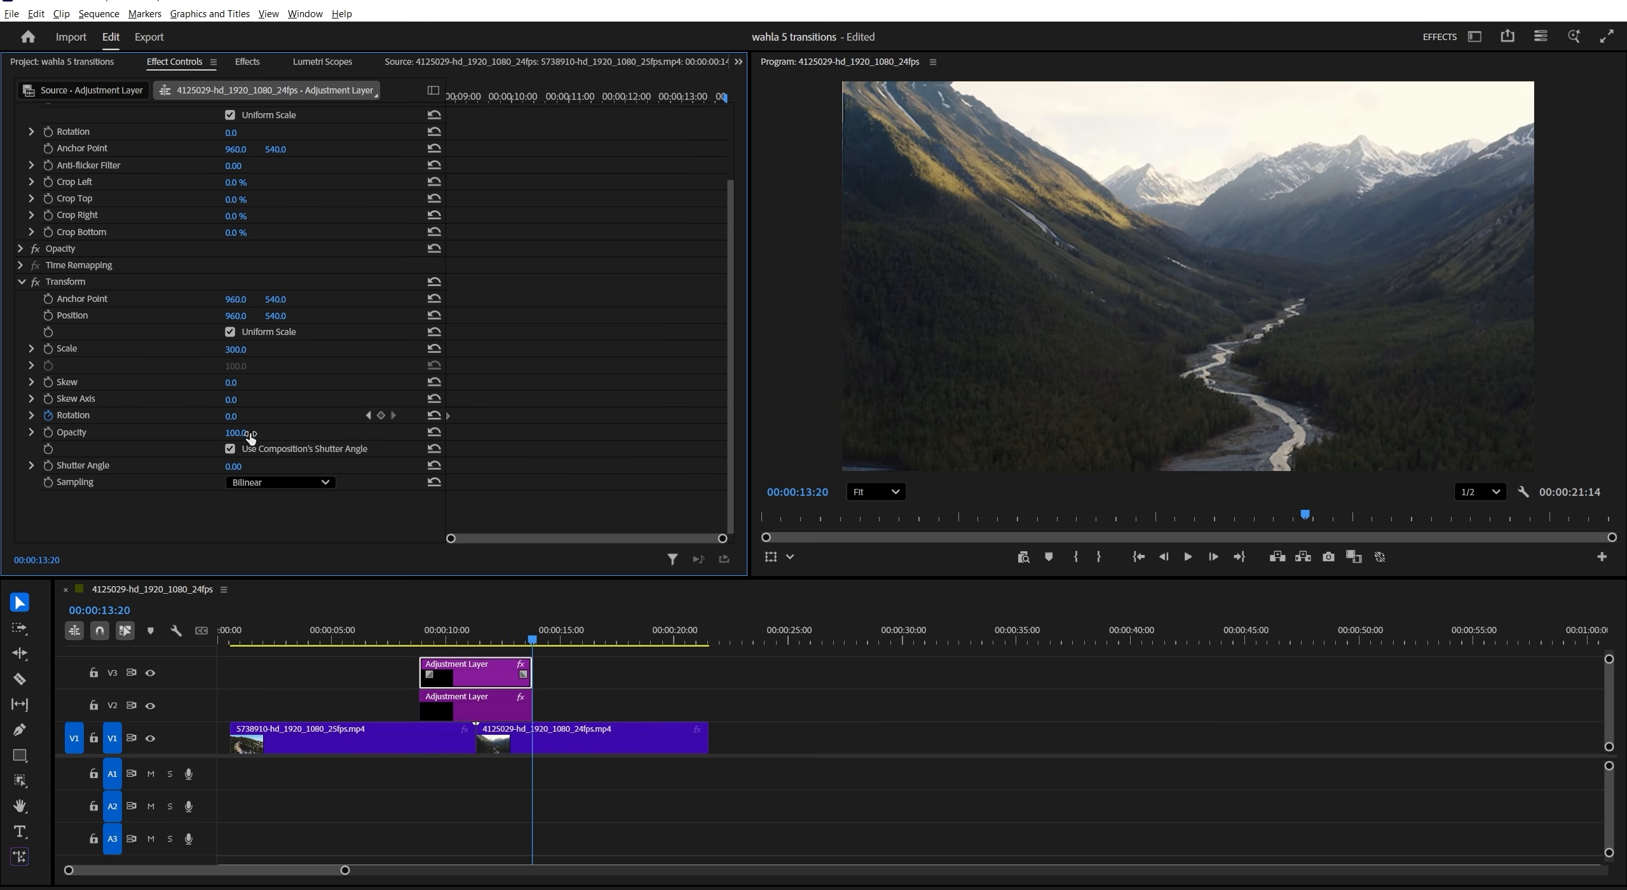
drag(725, 104, 720, 106)
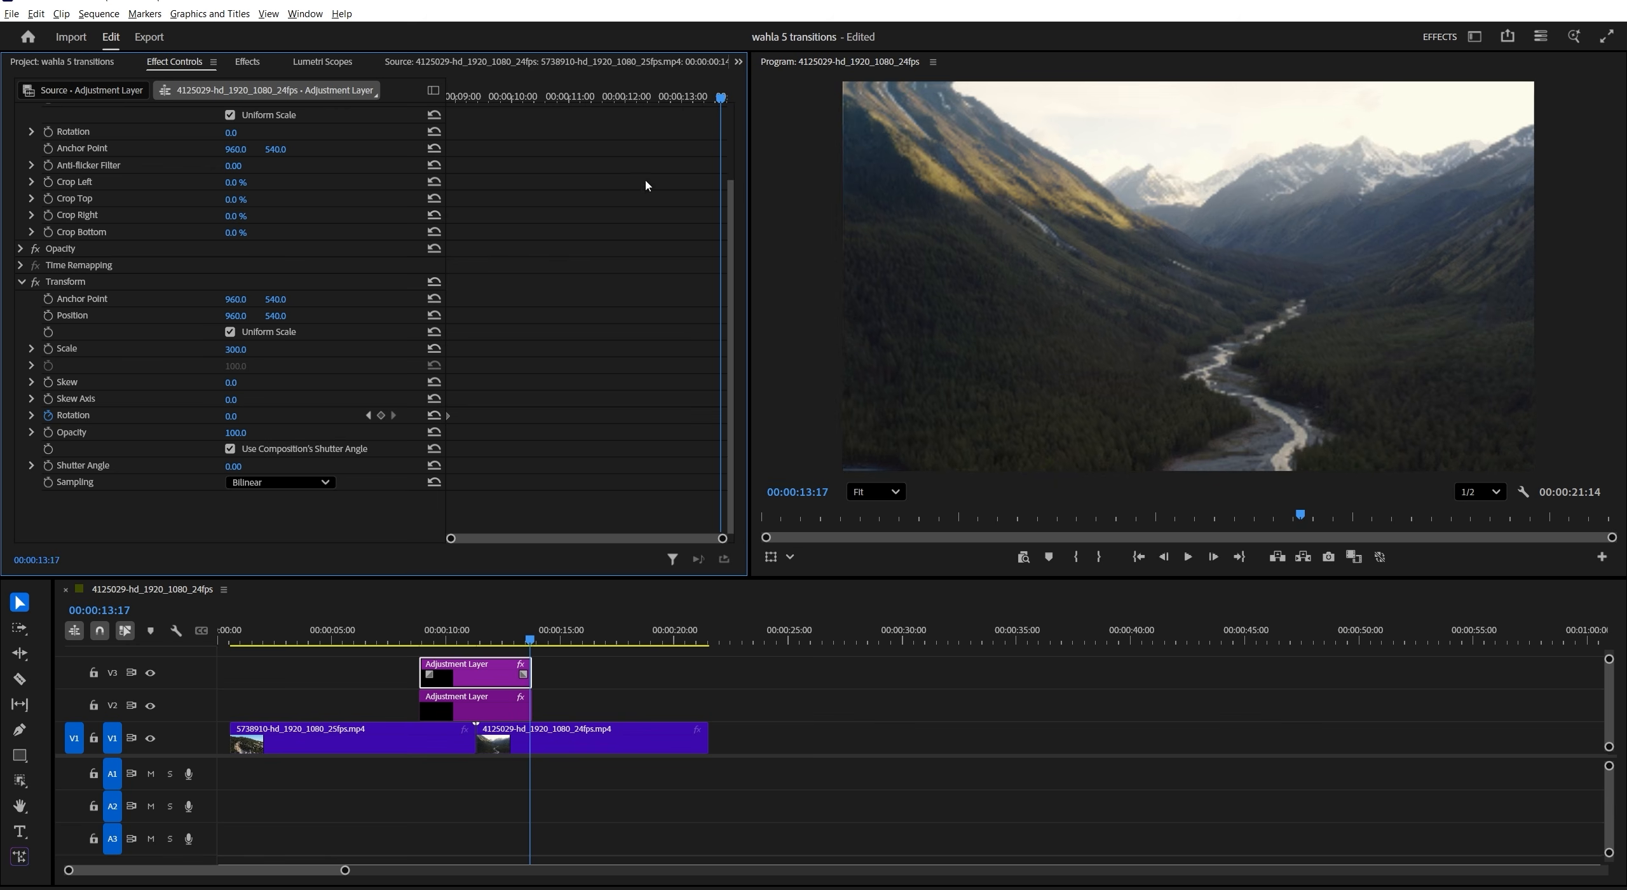
click(243, 417)
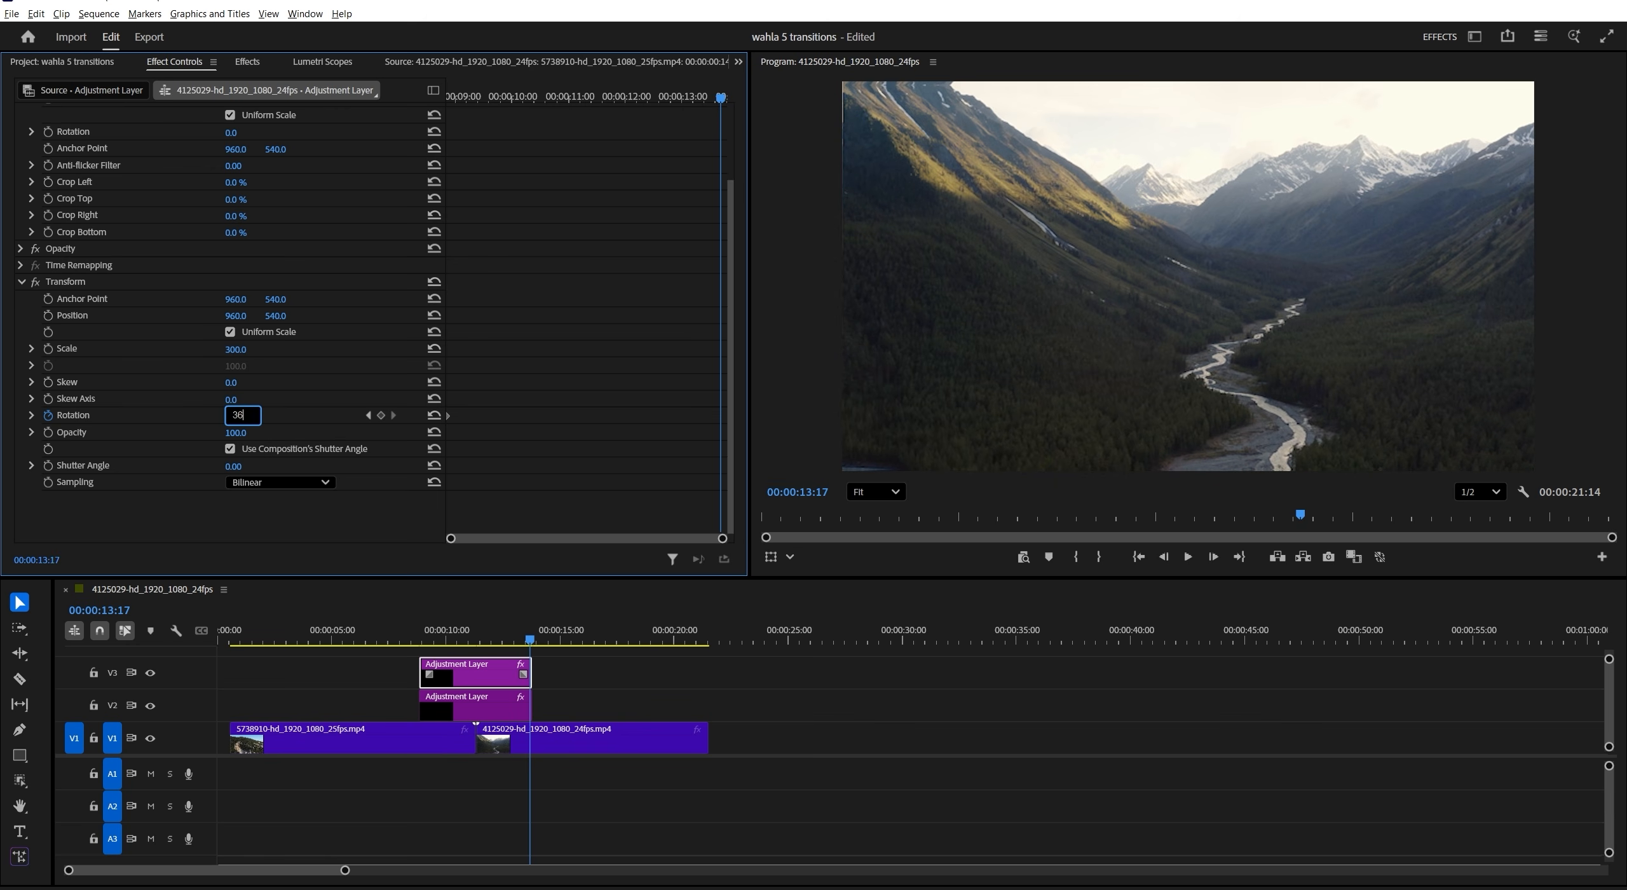
key(Return)
- Ease the rotation keyframes so the velocity peaks mid-layer, and open the Transform Shutter Angle value for editing
click(32, 419)
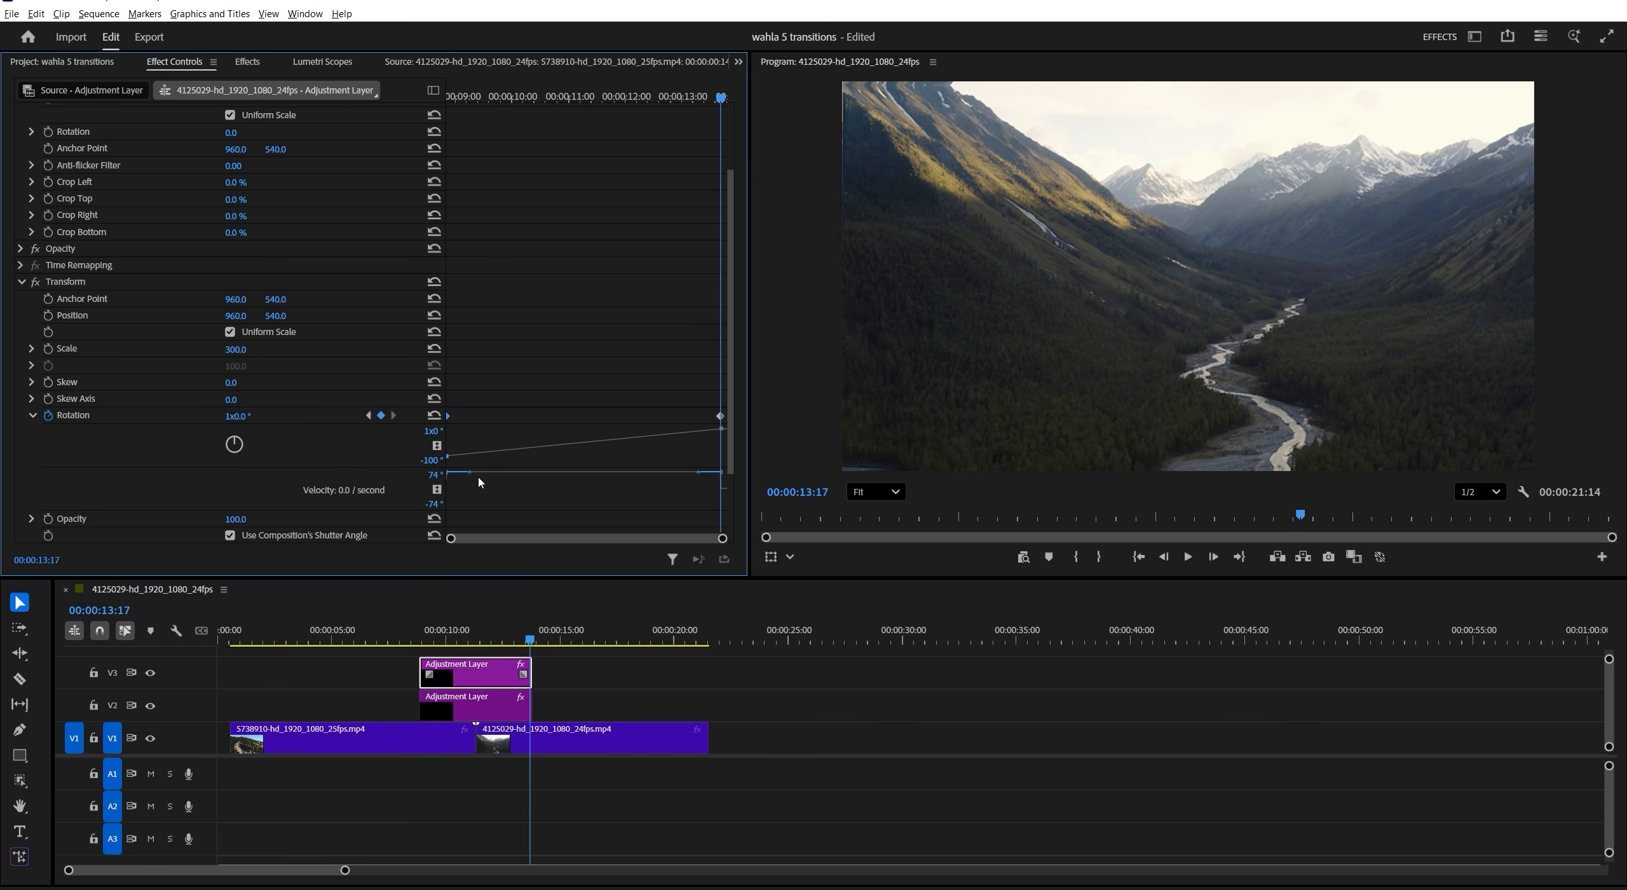
drag(470, 474, 599, 502)
scroll(231, 459, down, 3)
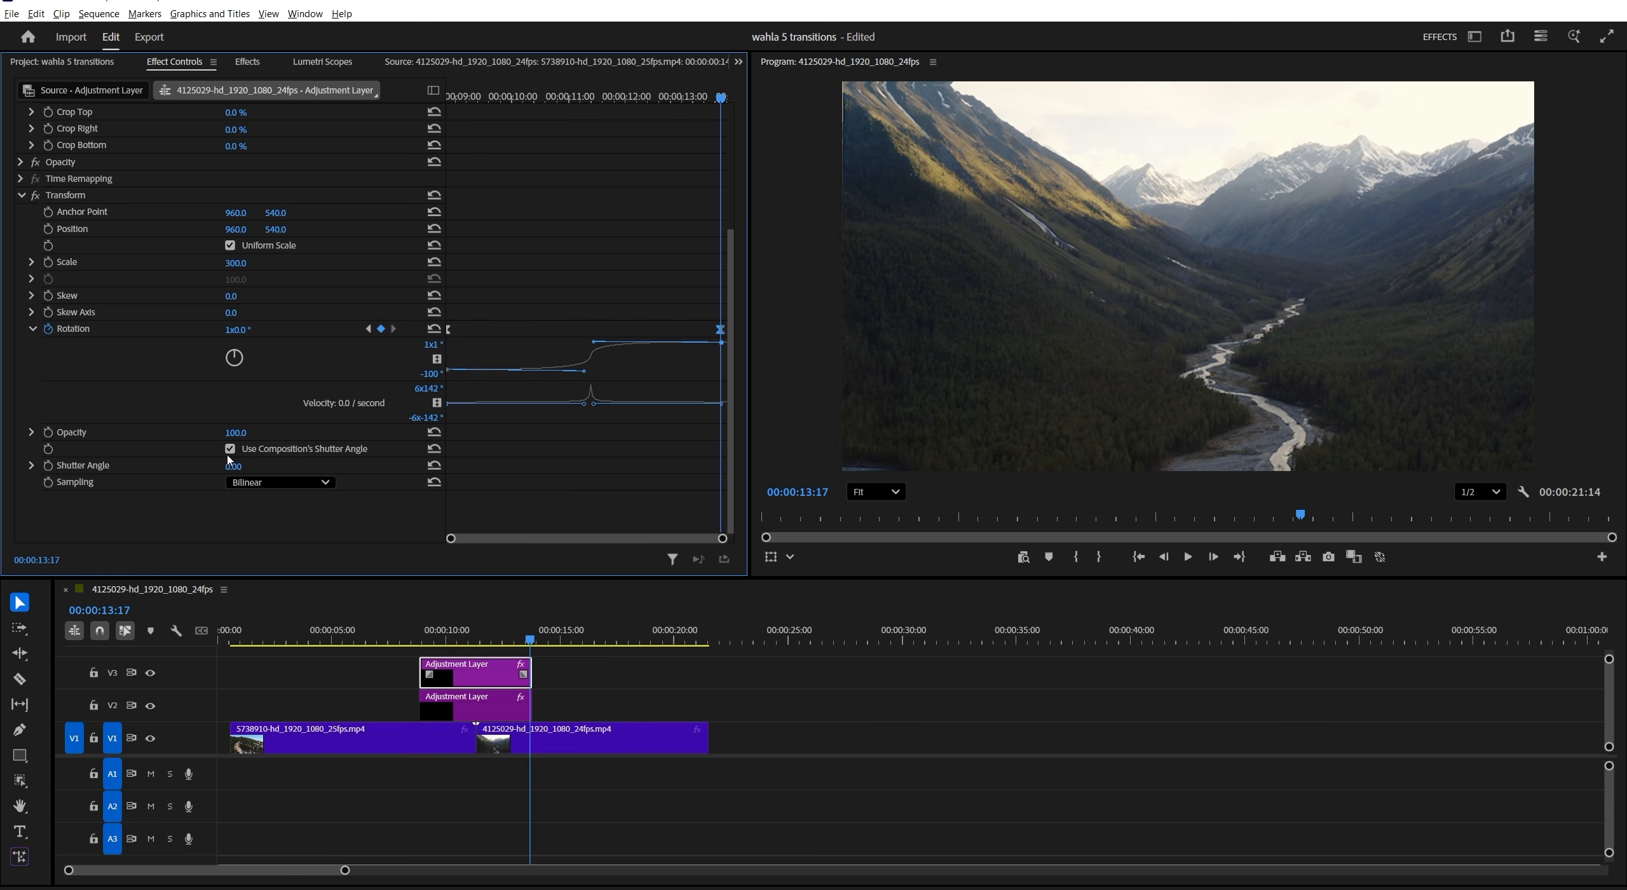
click(236, 467)
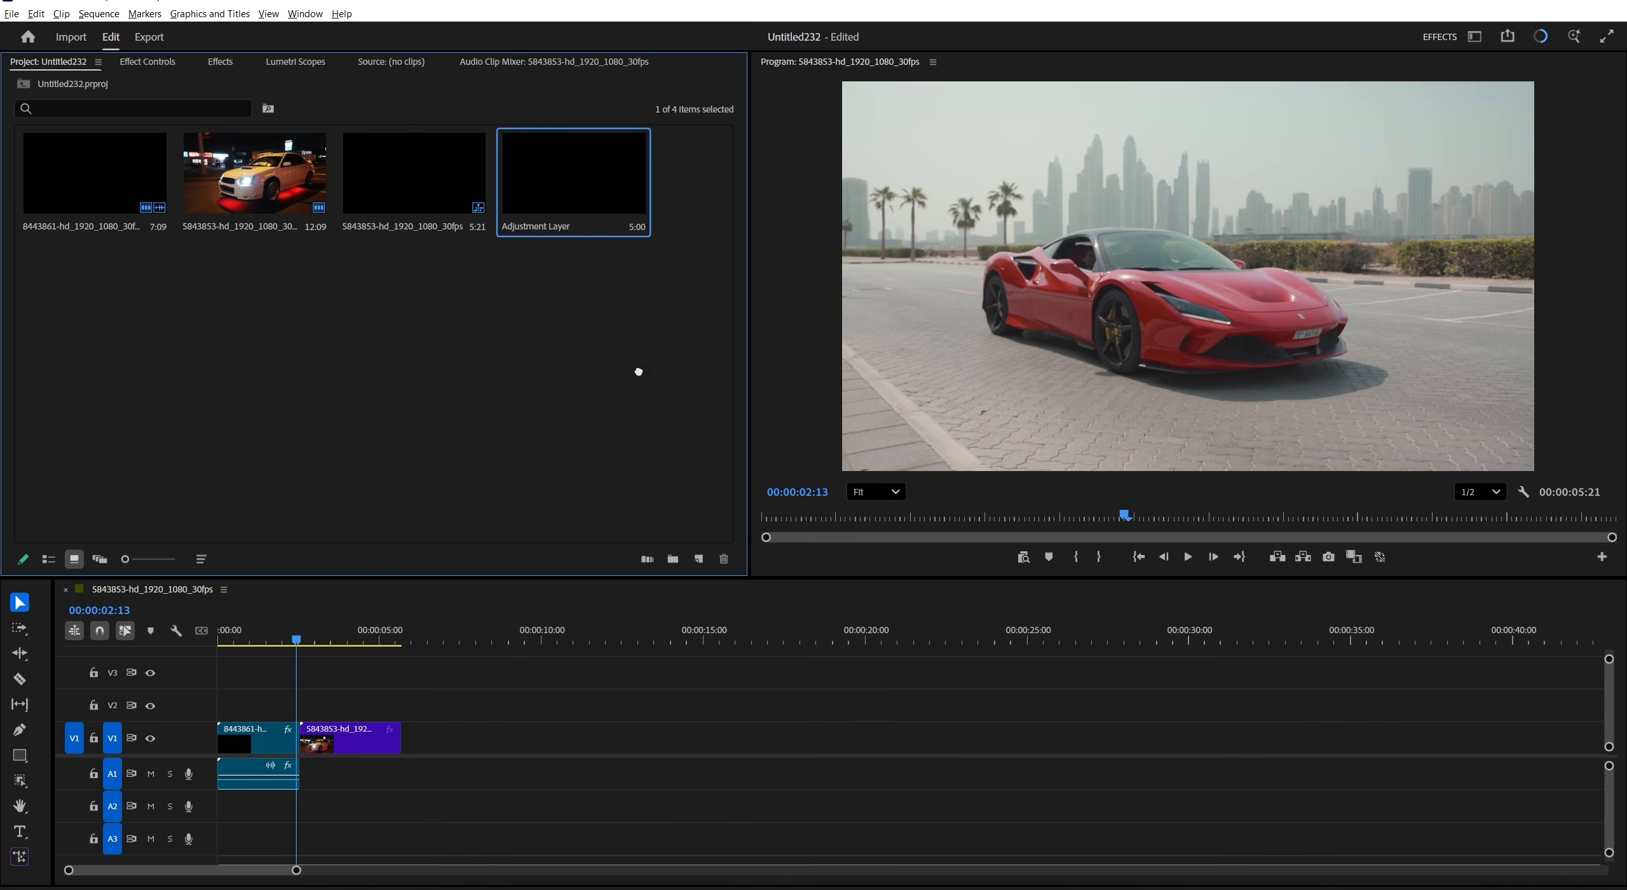
- Place the adjustment layer on V2 over the cut between the car clips, trimmed to about two seconds, and apply Transform to it
drag(638, 371, 263, 703)
drag(416, 699, 324, 702)
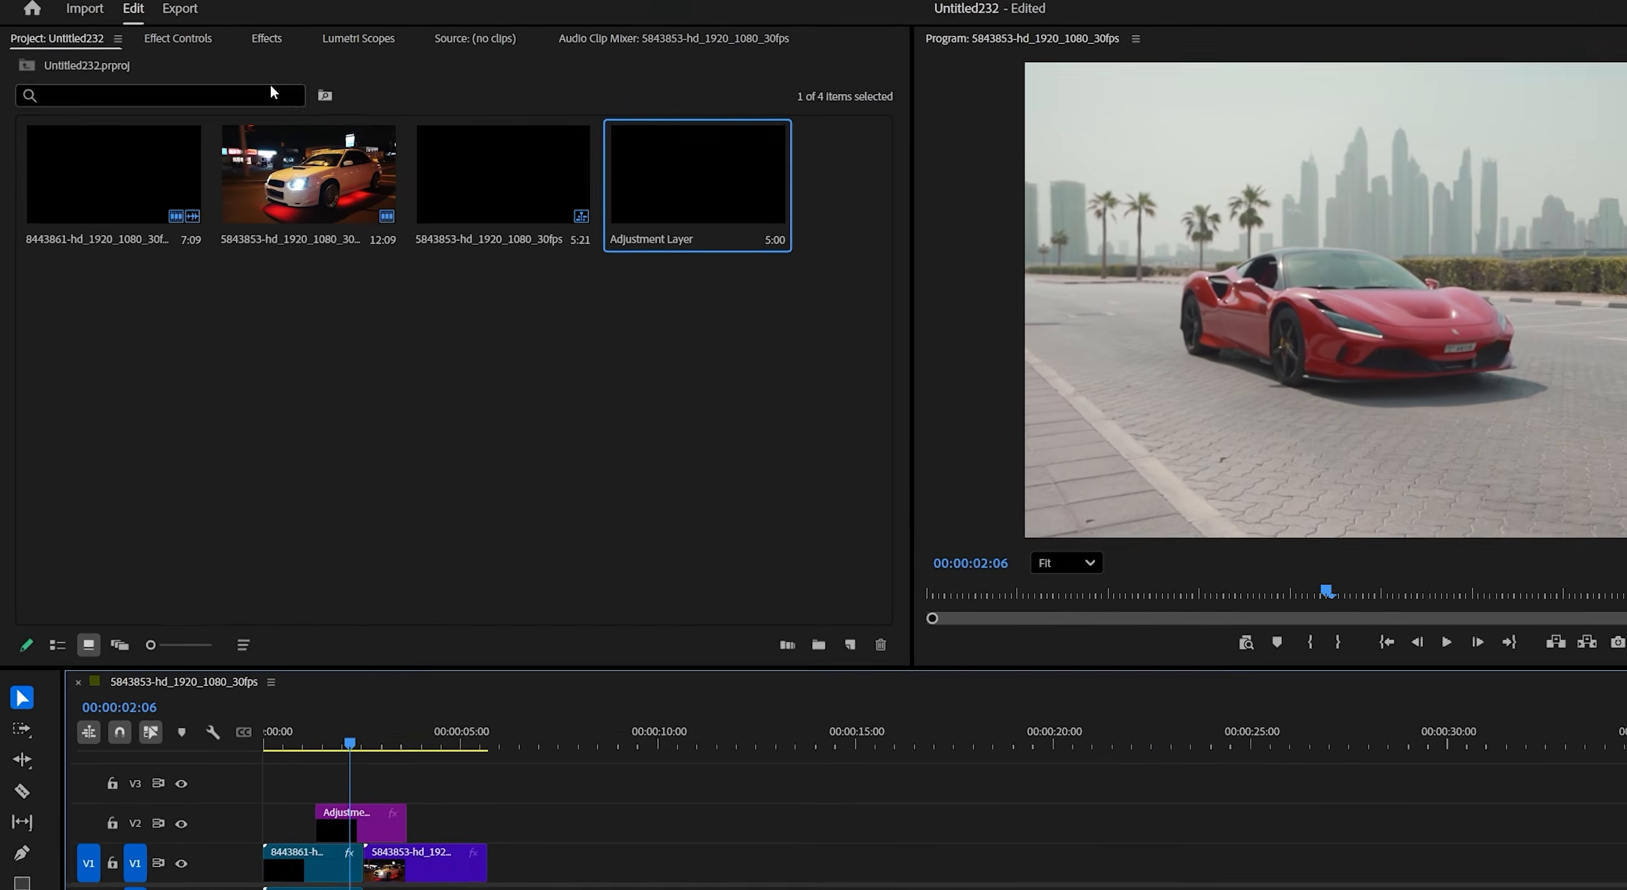
click(219, 61)
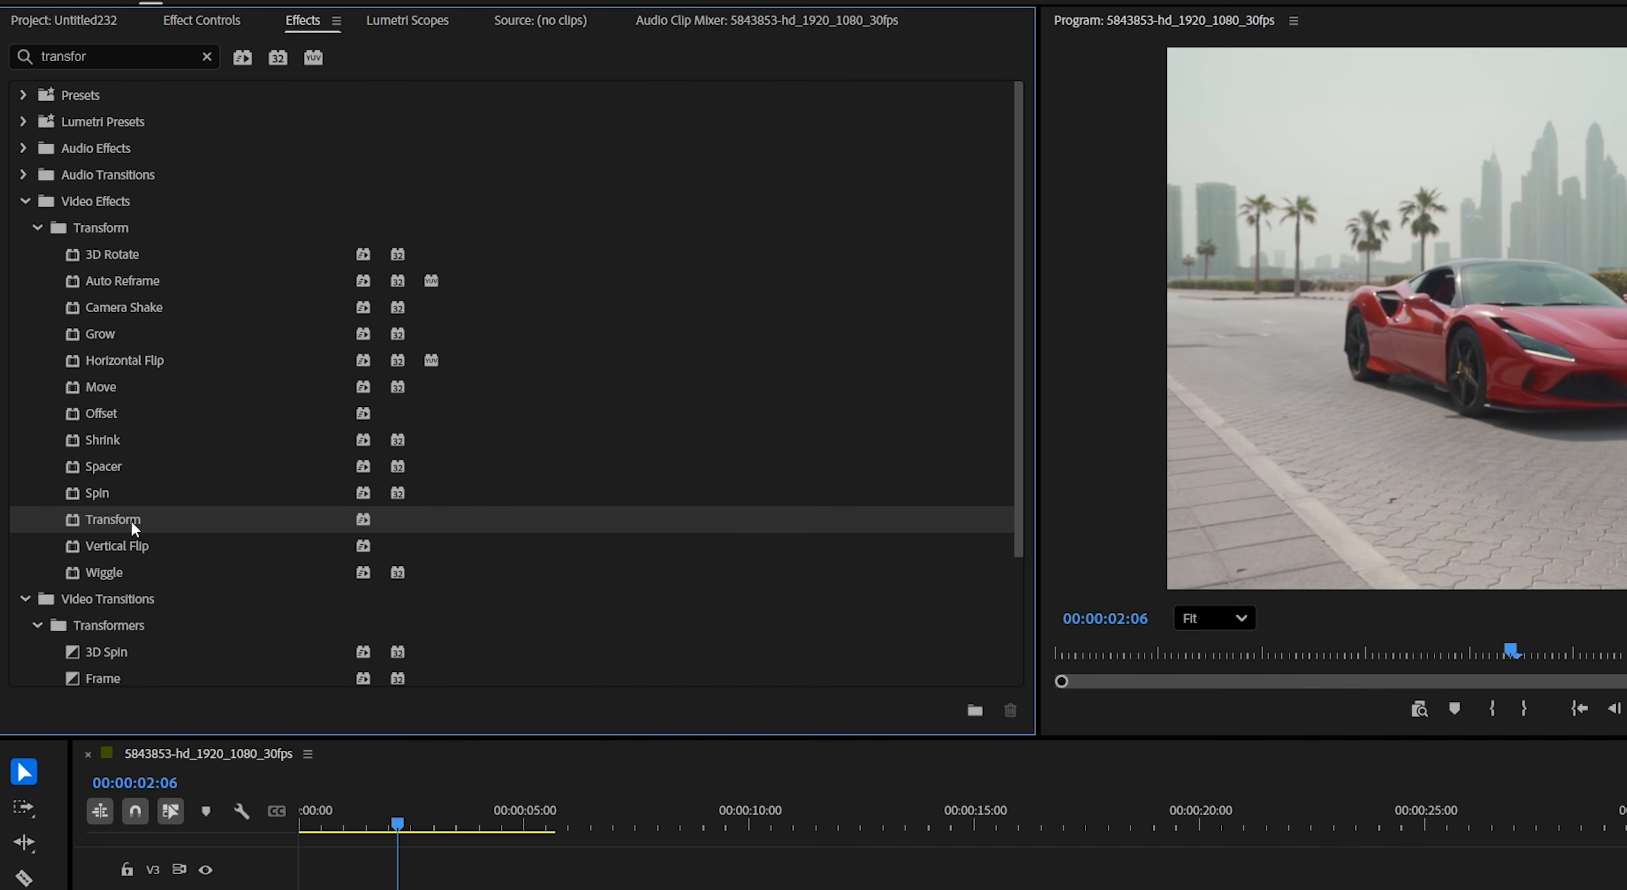
drag(115, 519, 429, 888)
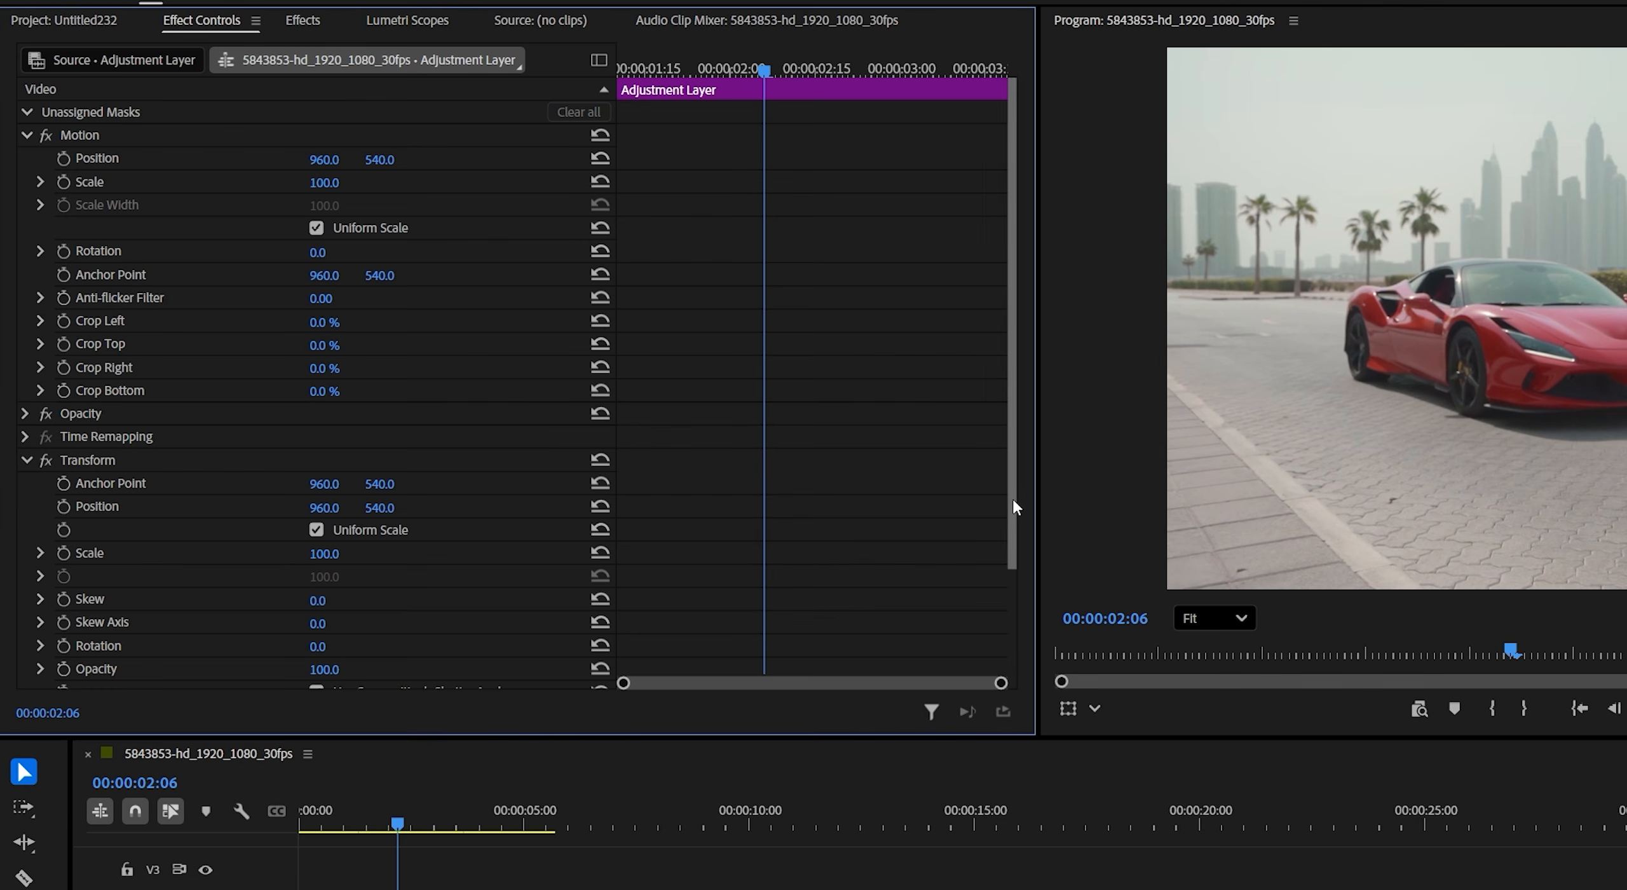
- Turn off Uniform Scale in Transform and keyframe Scale Width at 100 at the adjustment layer's start and end
drag(1013, 490, 1009, 656)
click(316, 395)
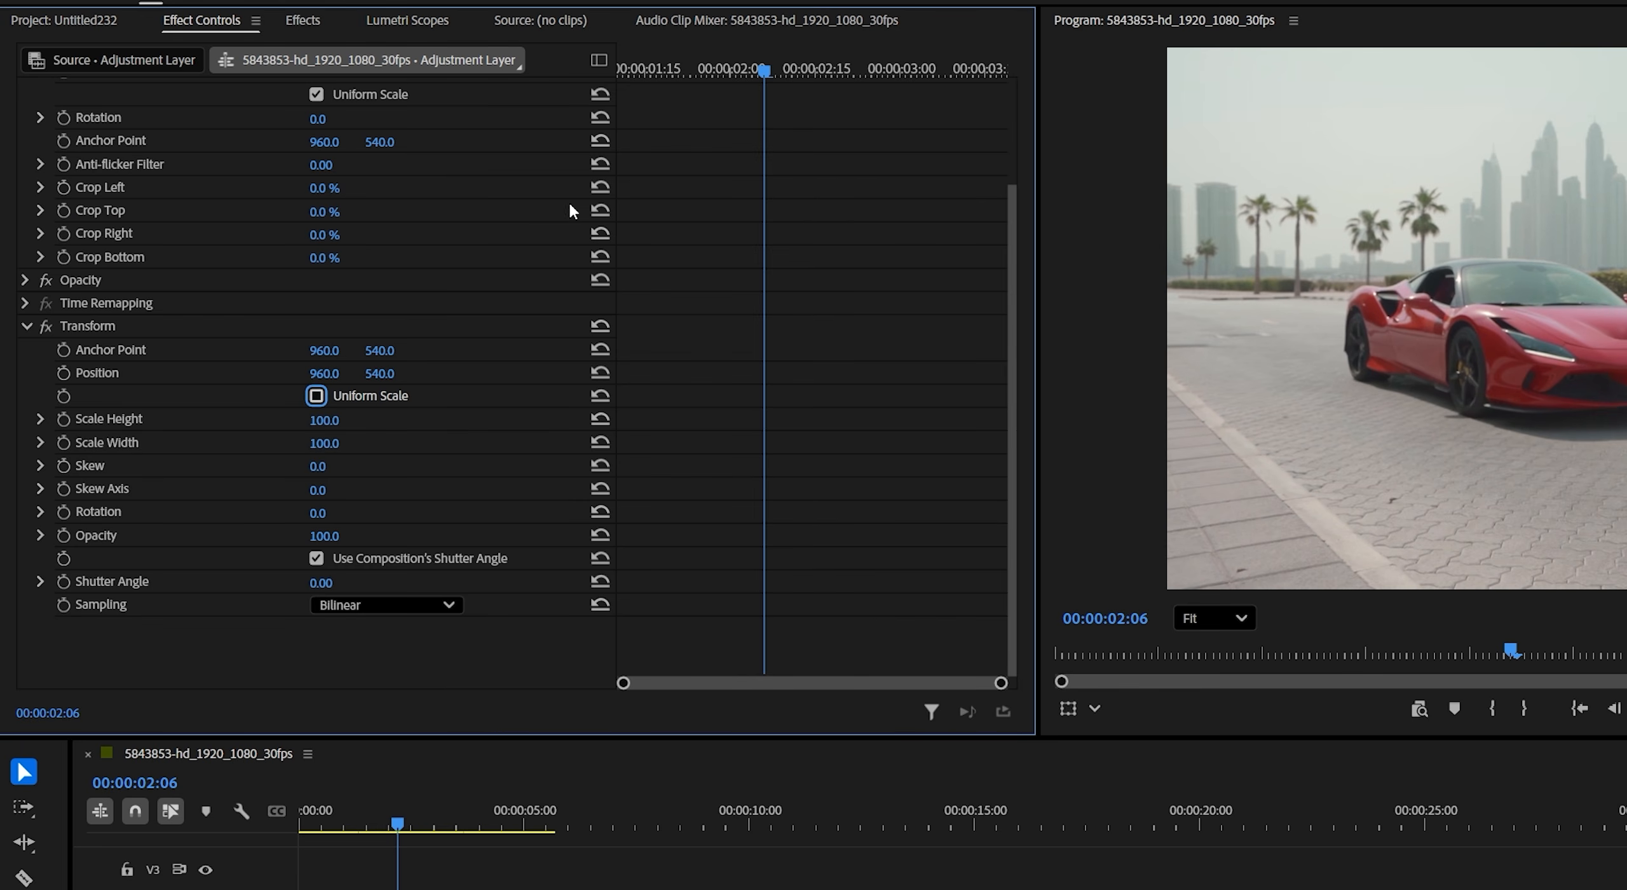
drag(697, 68, 603, 73)
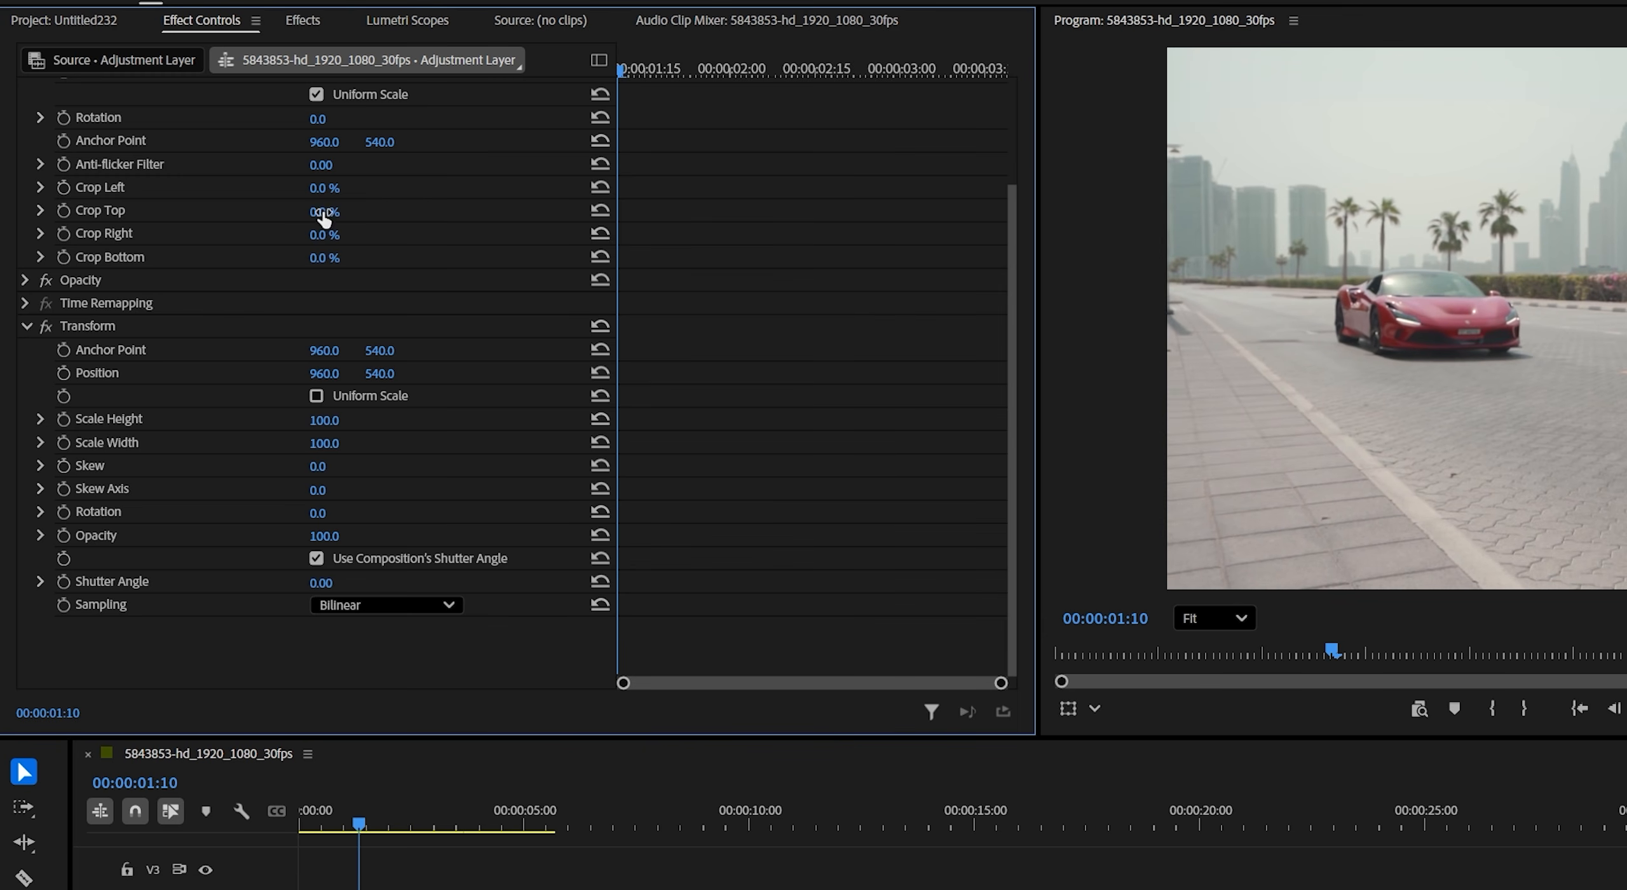
click(62, 443)
drag(629, 73, 997, 150)
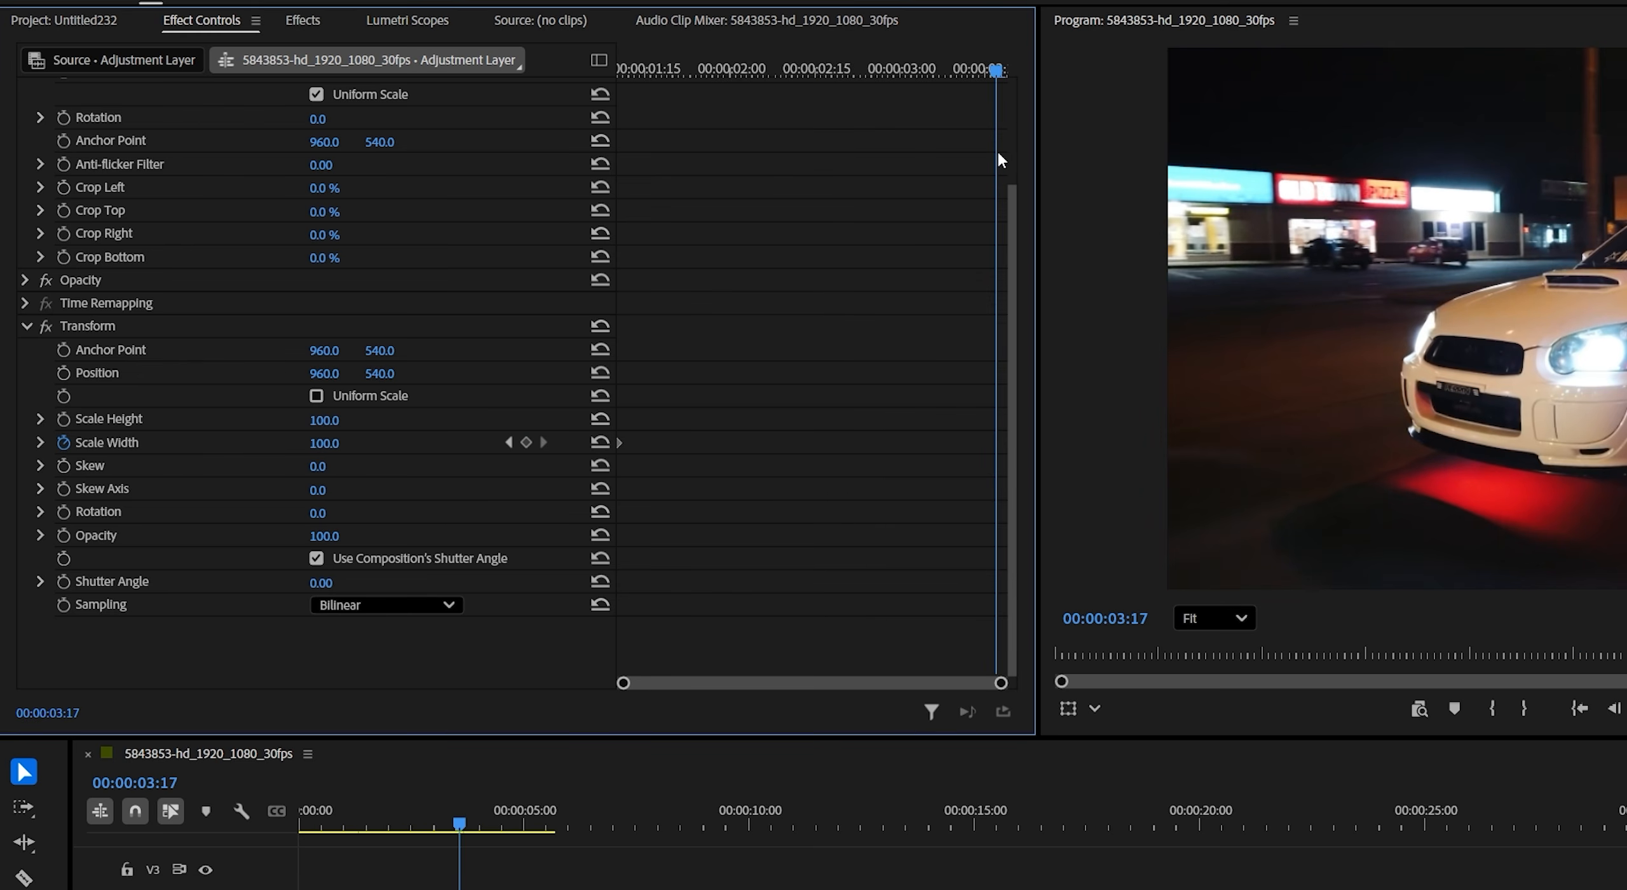
click(526, 443)
- Add a Scale Width keyframe of 250 at 00:00:02:16, around the middle of the adjustment layer
drag(971, 71, 827, 81)
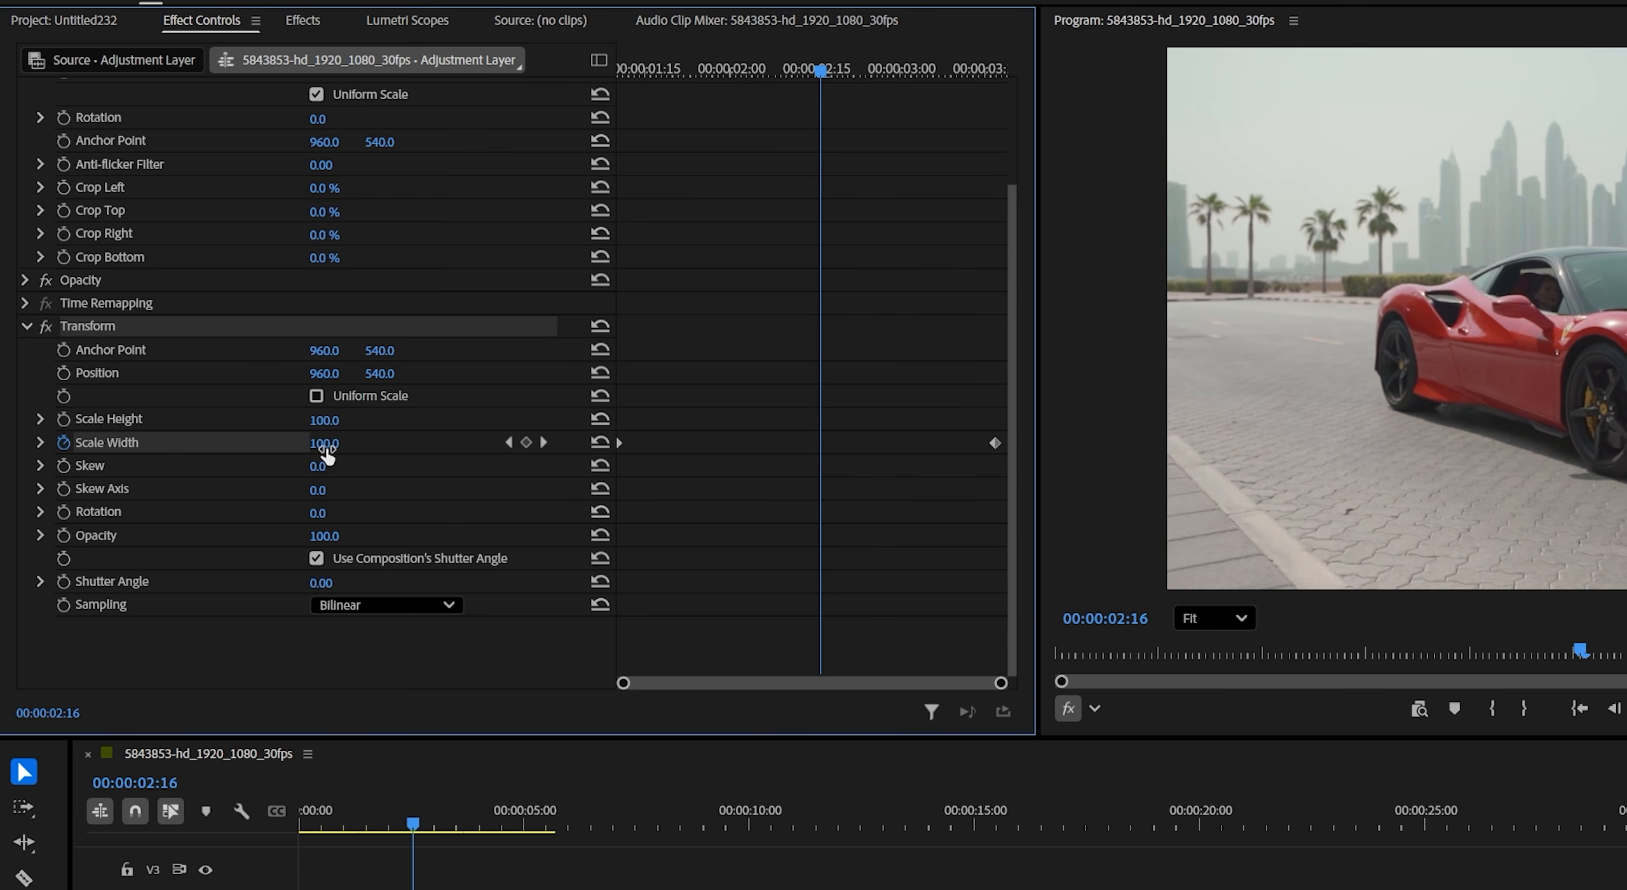
drag(324, 443, 455, 443)
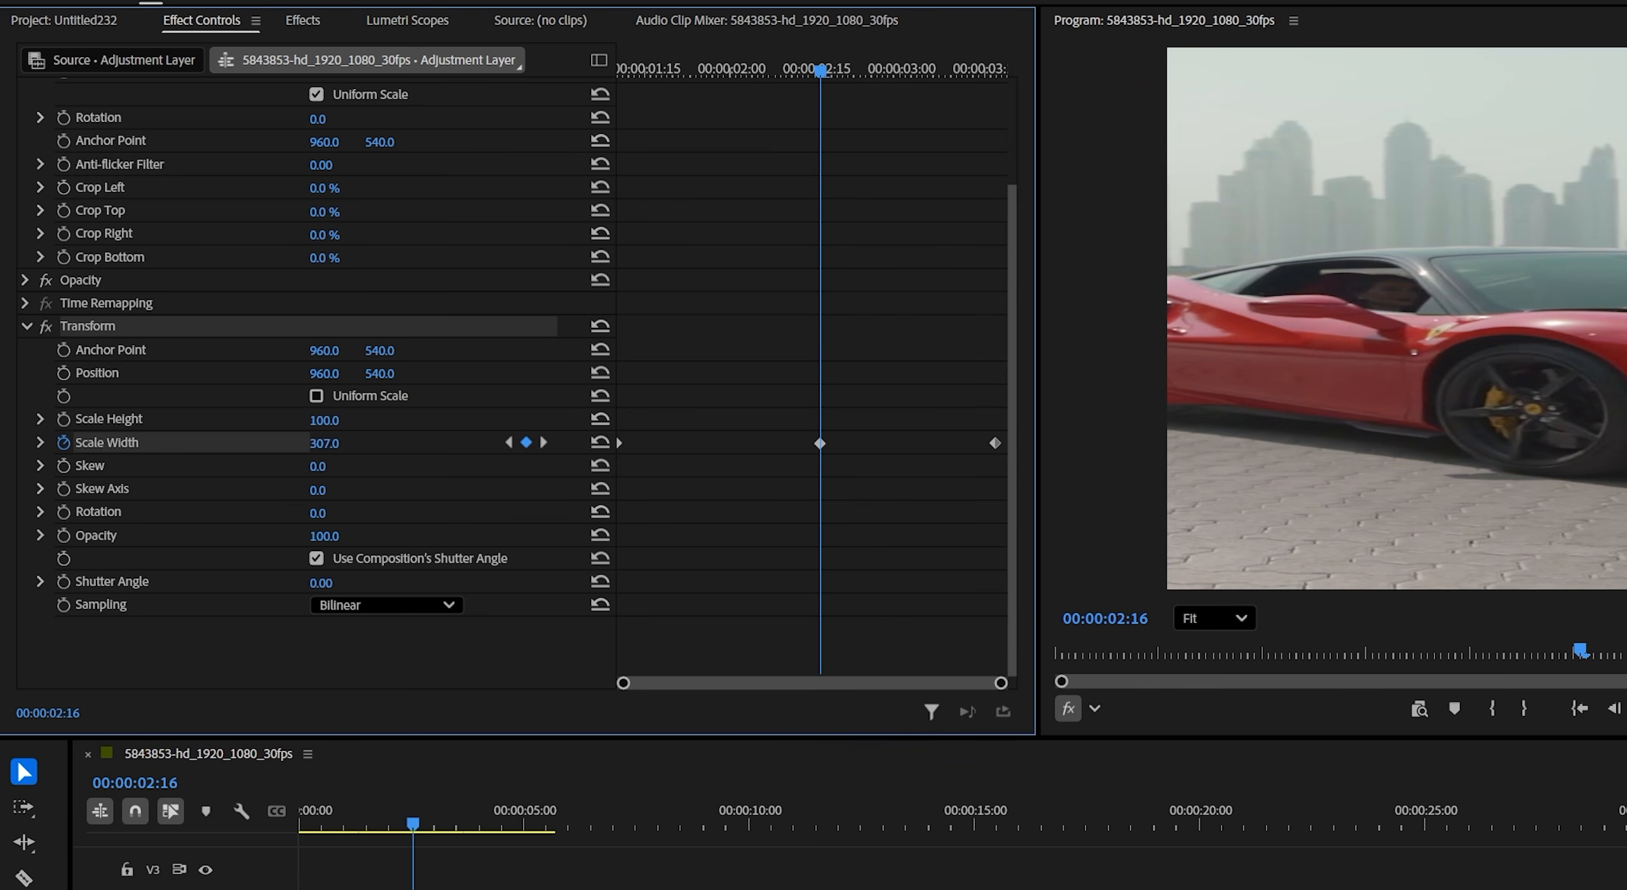
click(324, 442)
text(0)
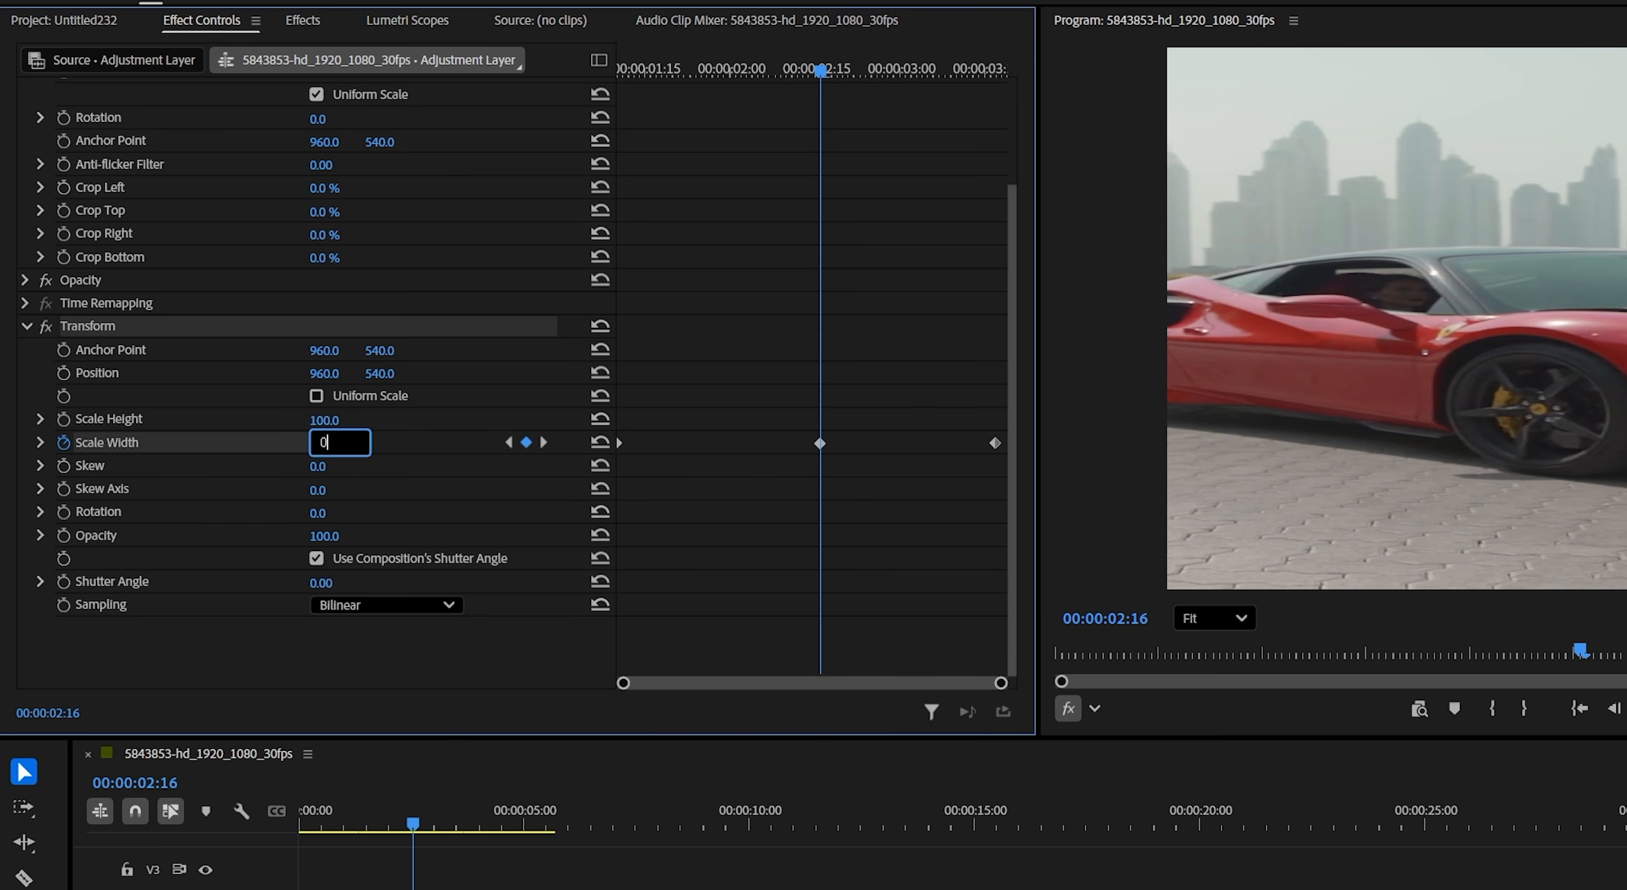
text(250)
key(Return)
- Ease the first and last Scale Width keyframes so the speed peaks near the middle keyframe
click(40, 443)
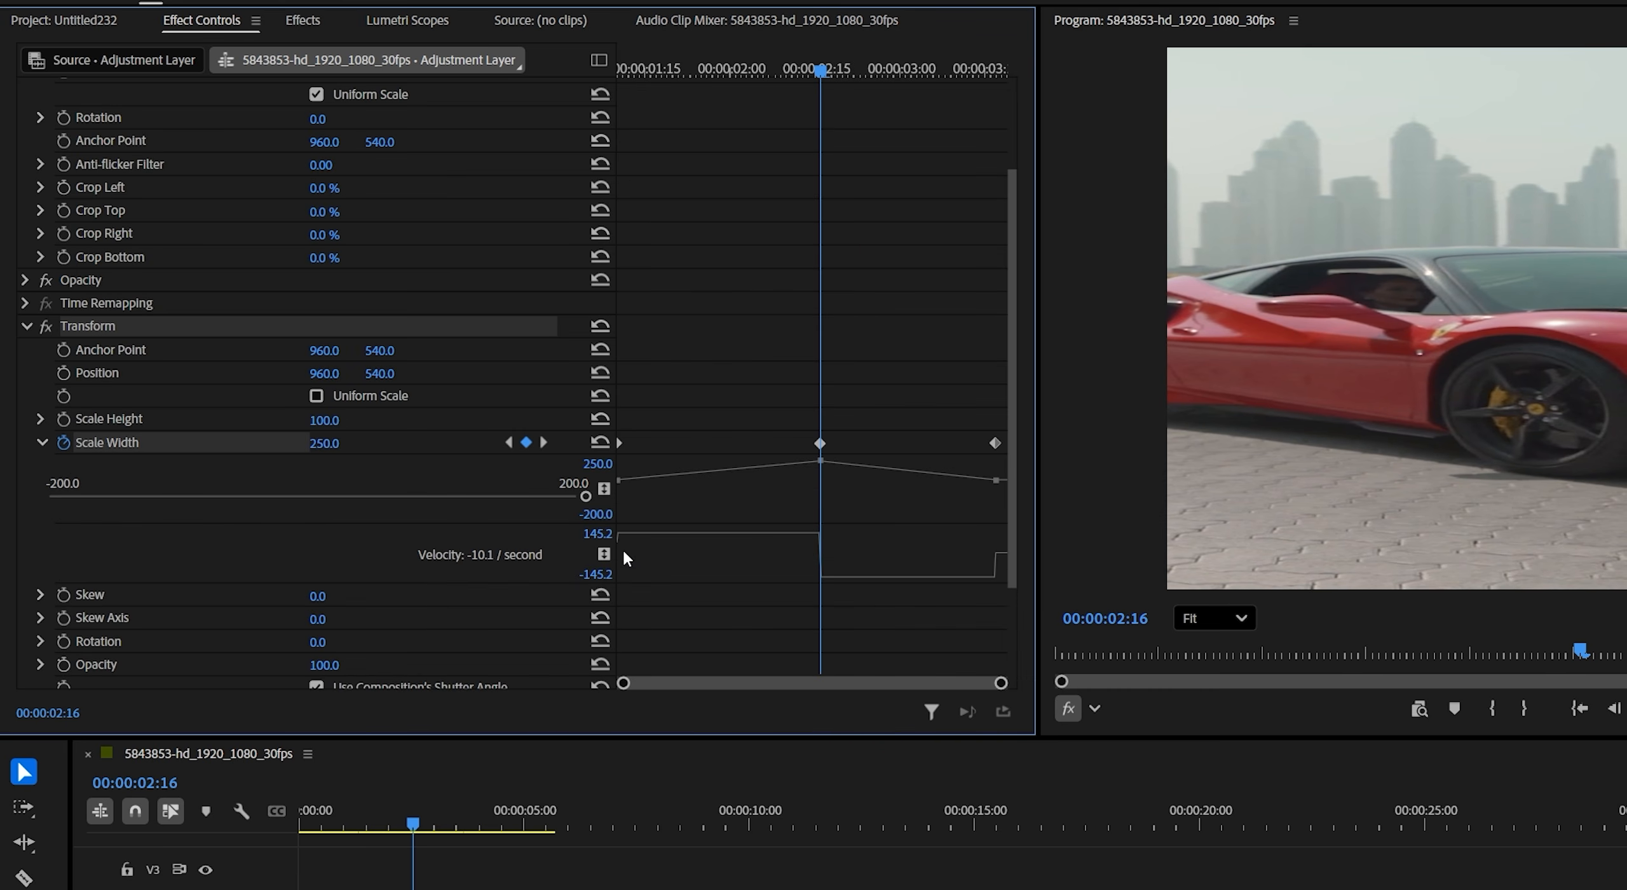
click(618, 479)
drag(634, 535, 851, 560)
click(995, 480)
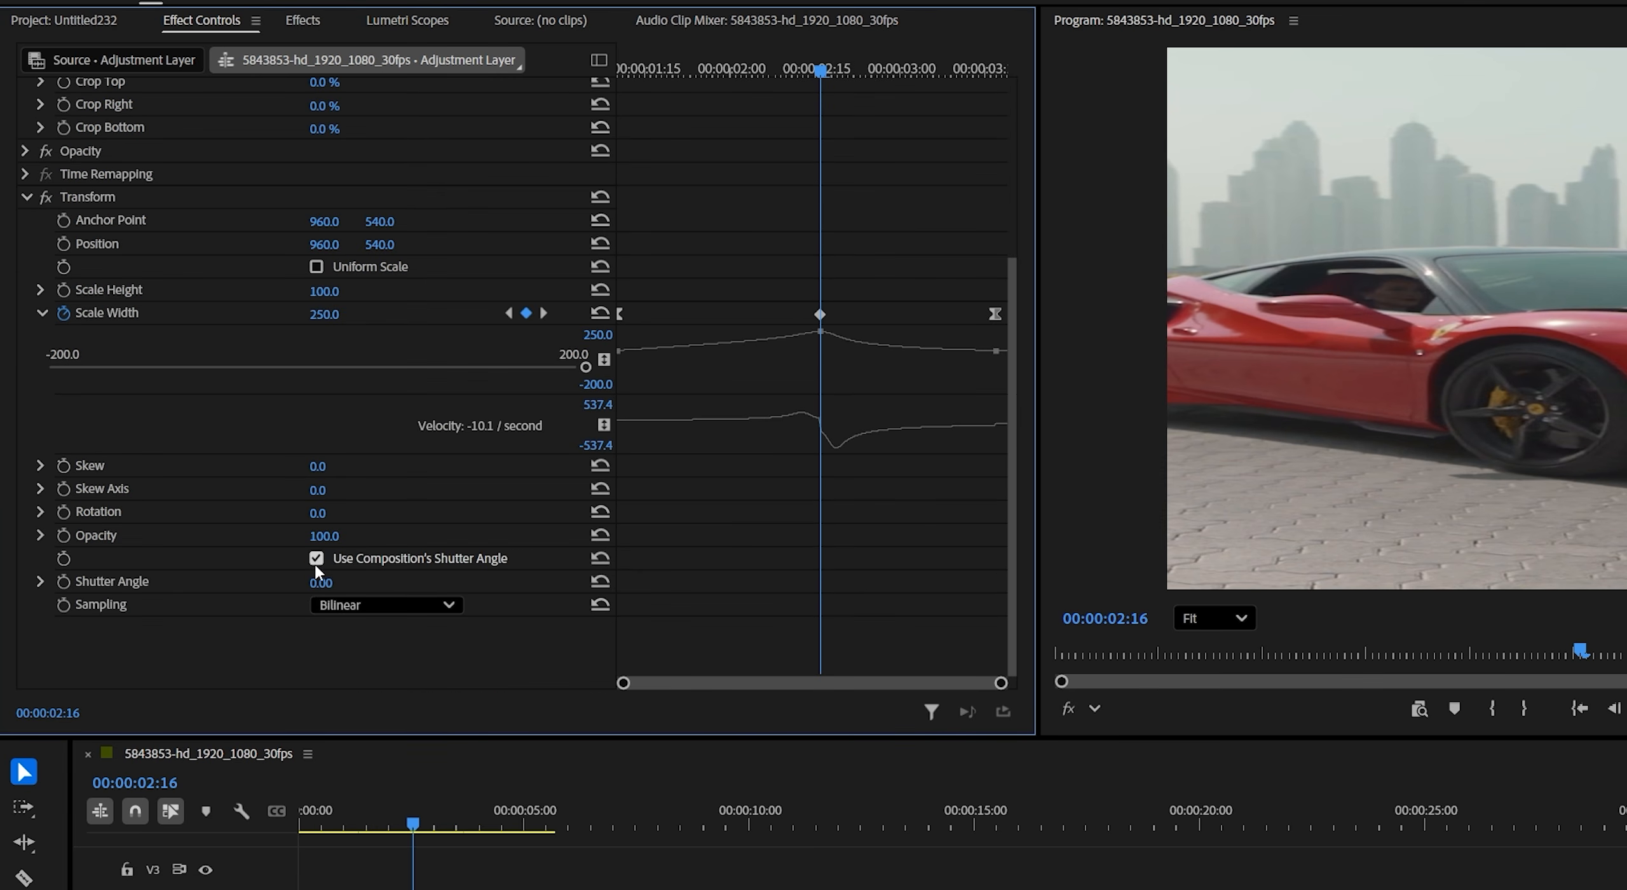
- Disable Use Composition's Shutter Angle, set the Transform Shutter Angle to 180, and play back the transition
click(316, 559)
click(332, 579)
text(180)
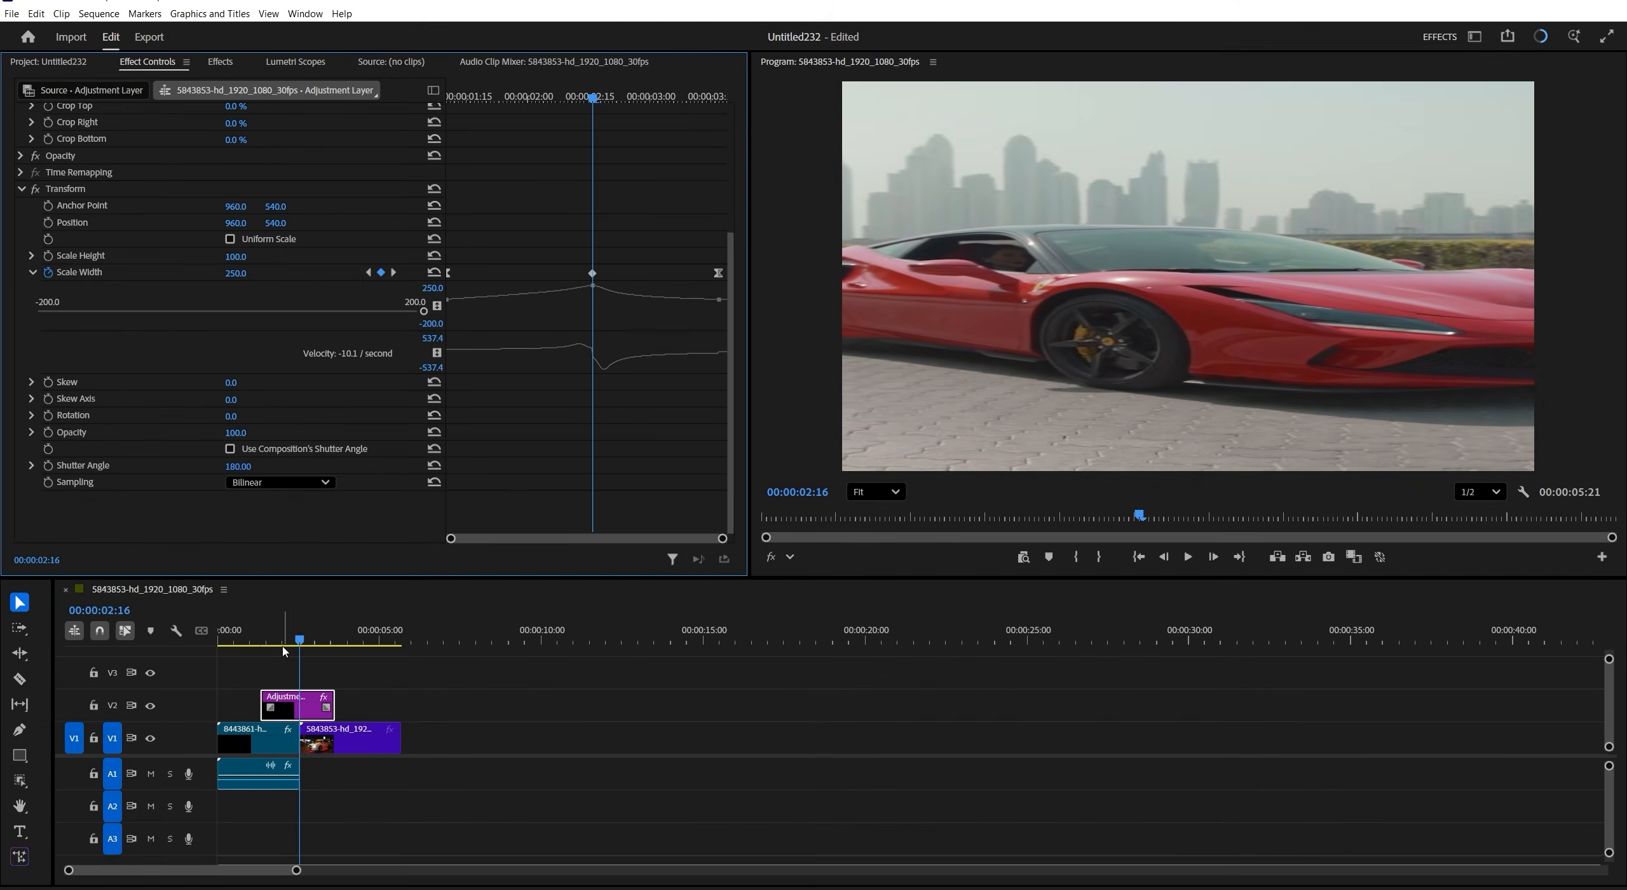
click(354, 828)
key(space)
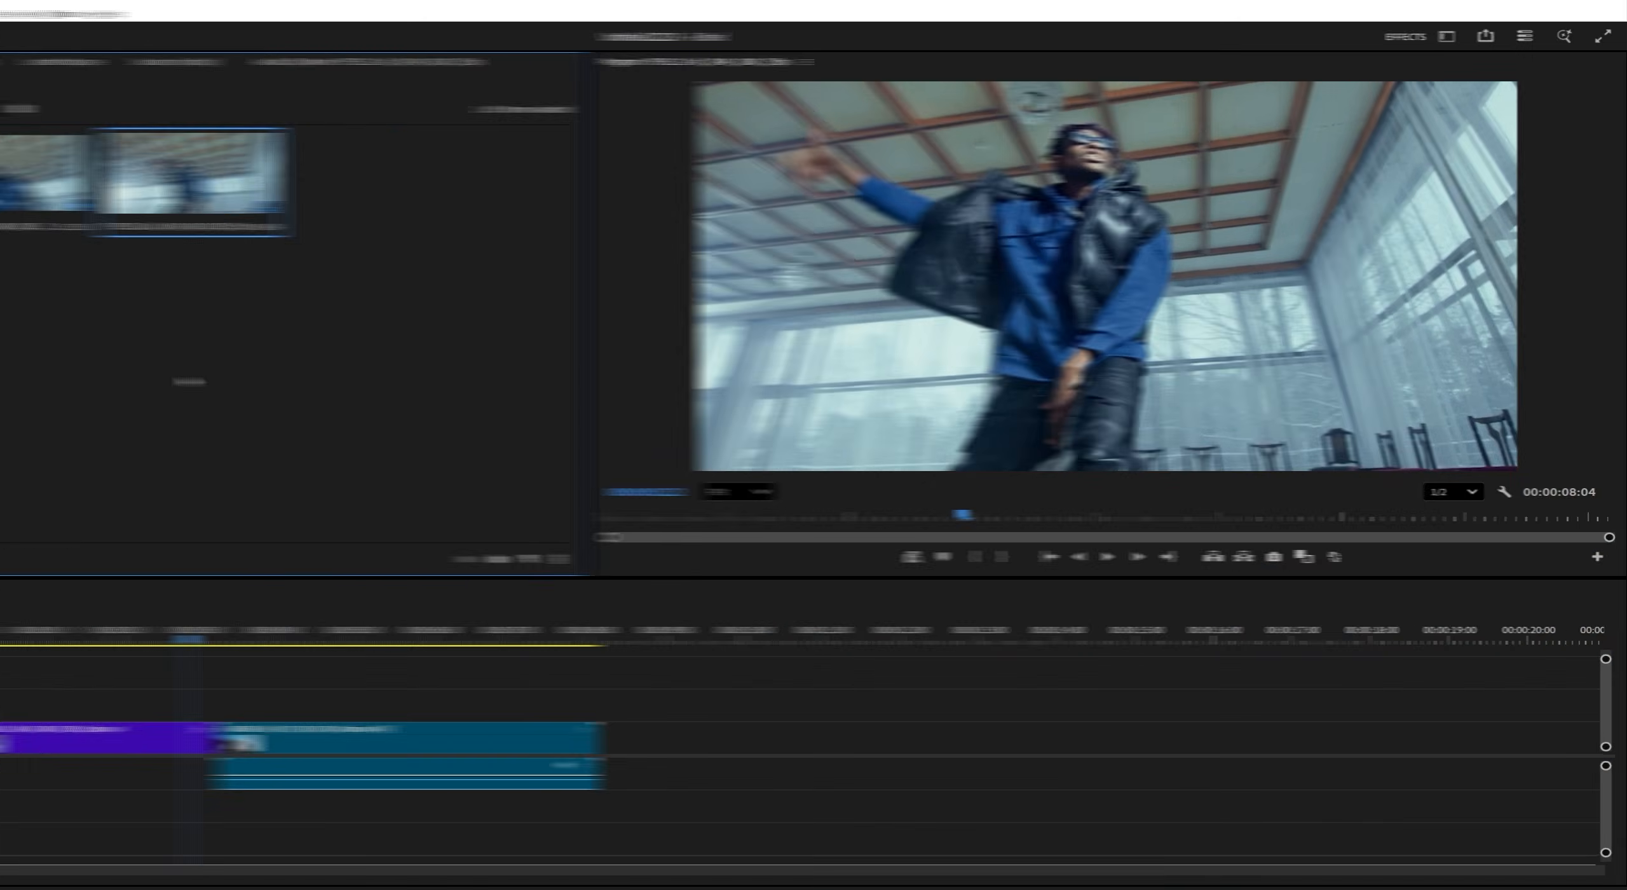
- Create a 1920 × 1080, 24 fps adjustment layer and place it on V2 over the cut, trimmed to about one second
right_click(412, 378)
mouse_move(506, 438)
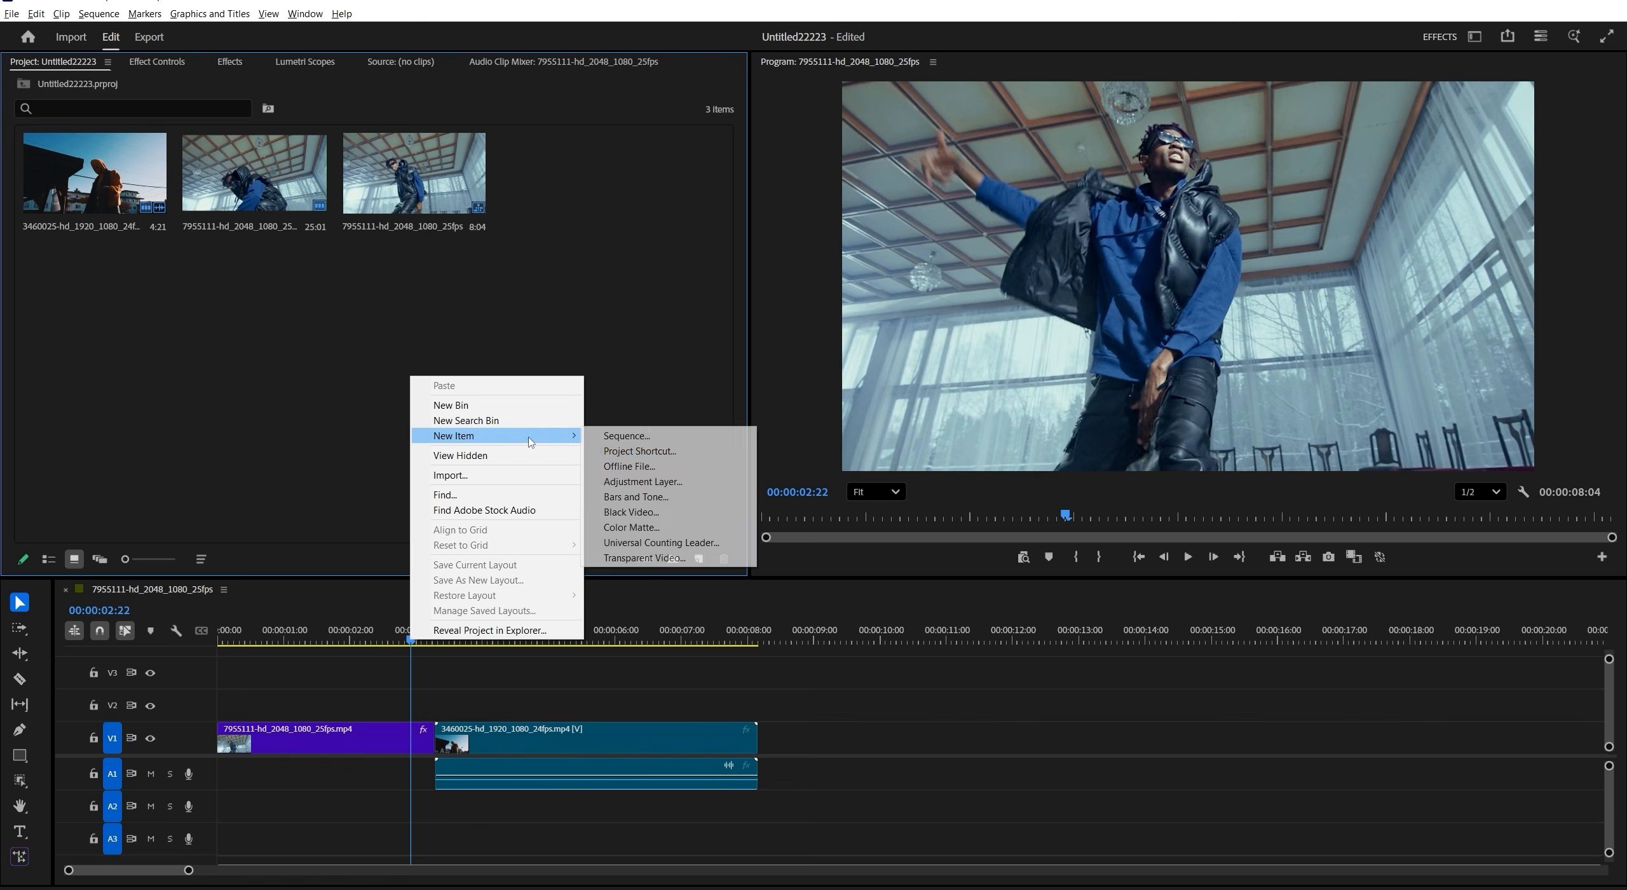
click(642, 482)
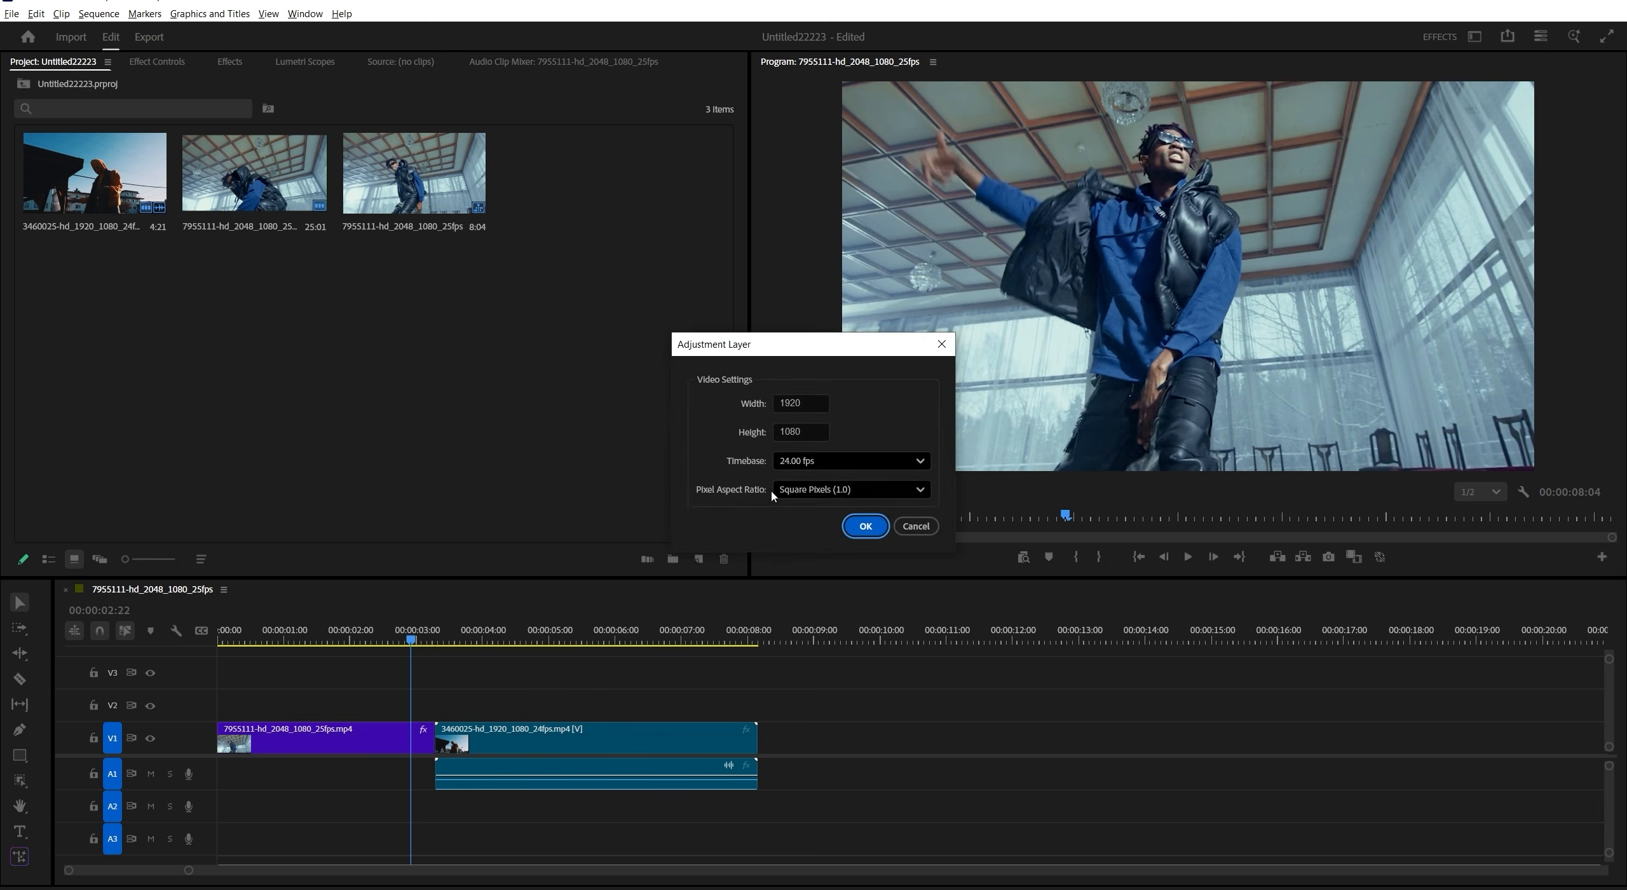
click(862, 523)
drag(591, 191, 540, 729)
drag(722, 706, 453, 712)
- Find the VR Digital Glitch effect and apply it to the adjustment layer on V2
click(240, 62)
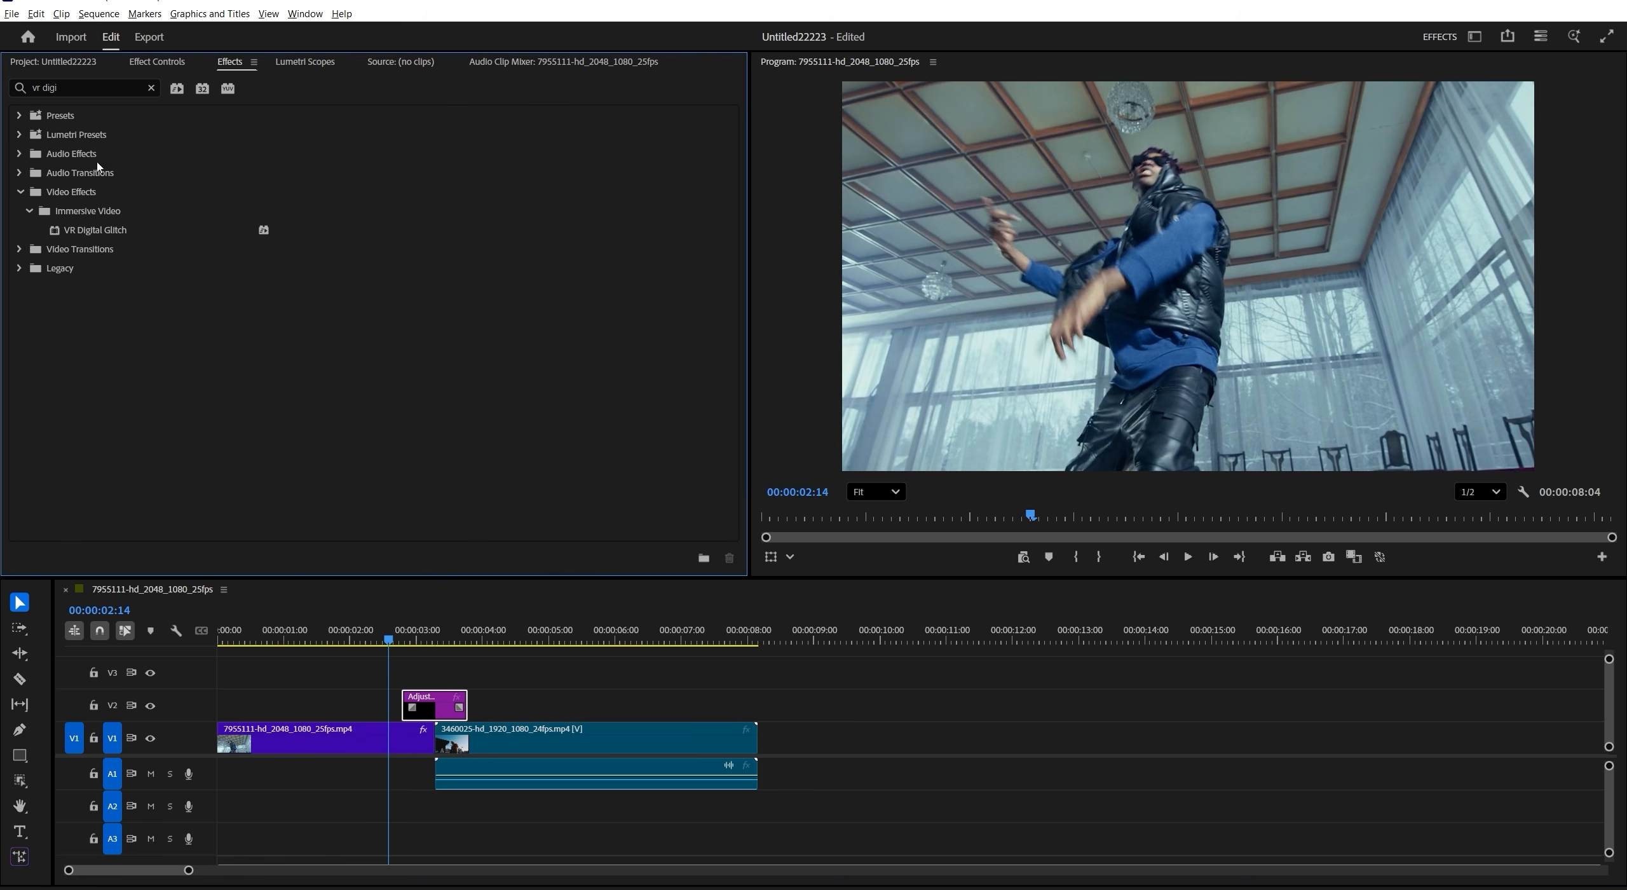
click(126, 238)
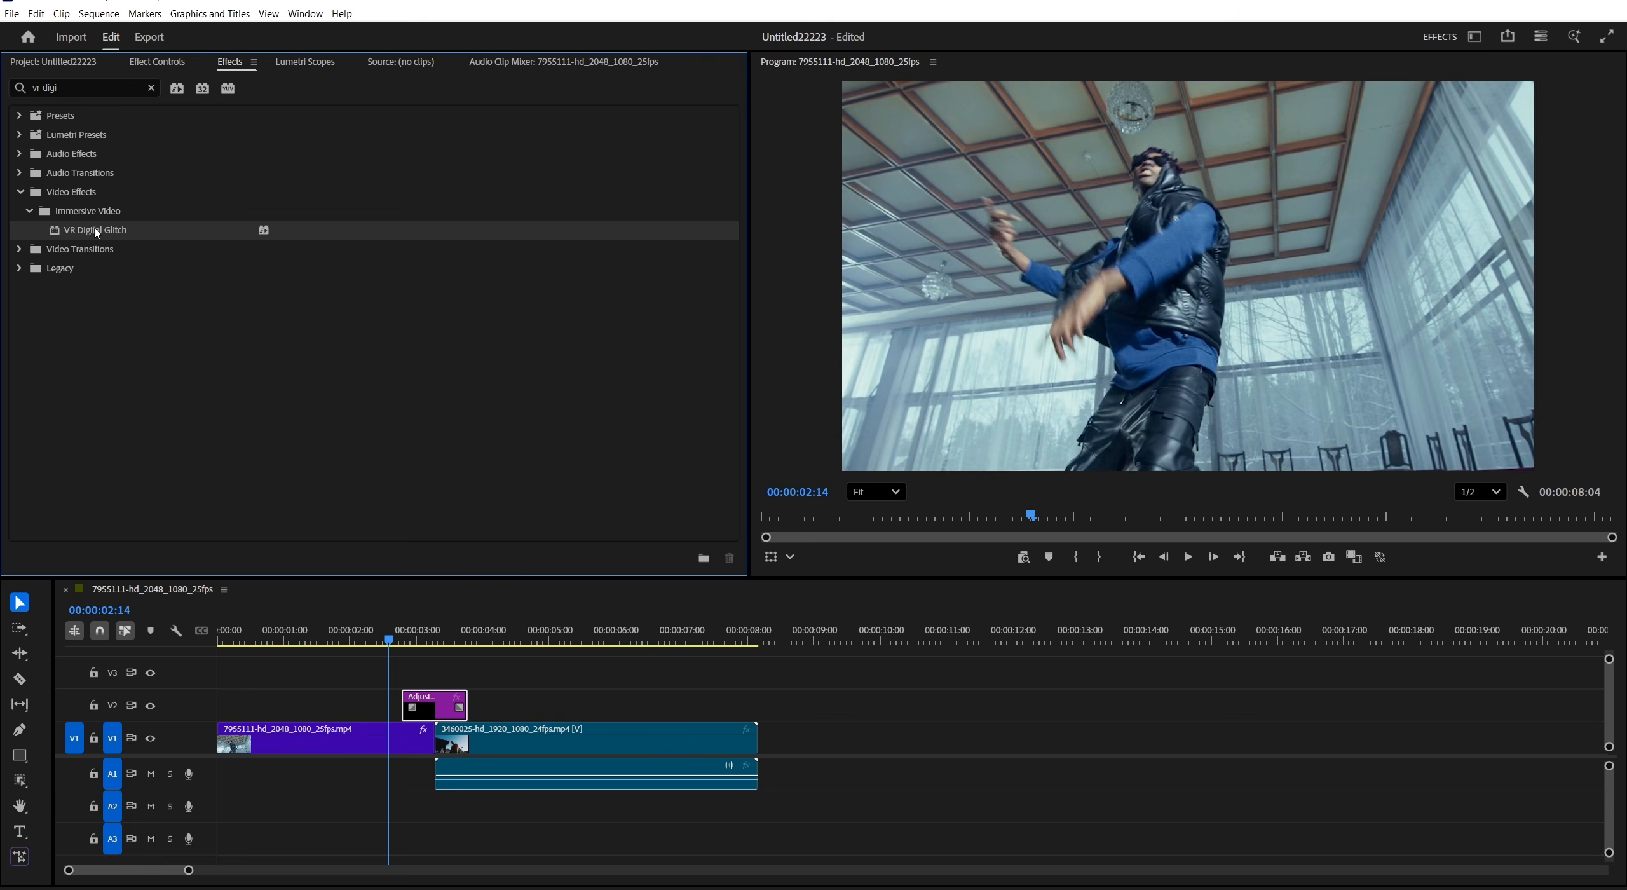
drag(422, 663, 431, 717)
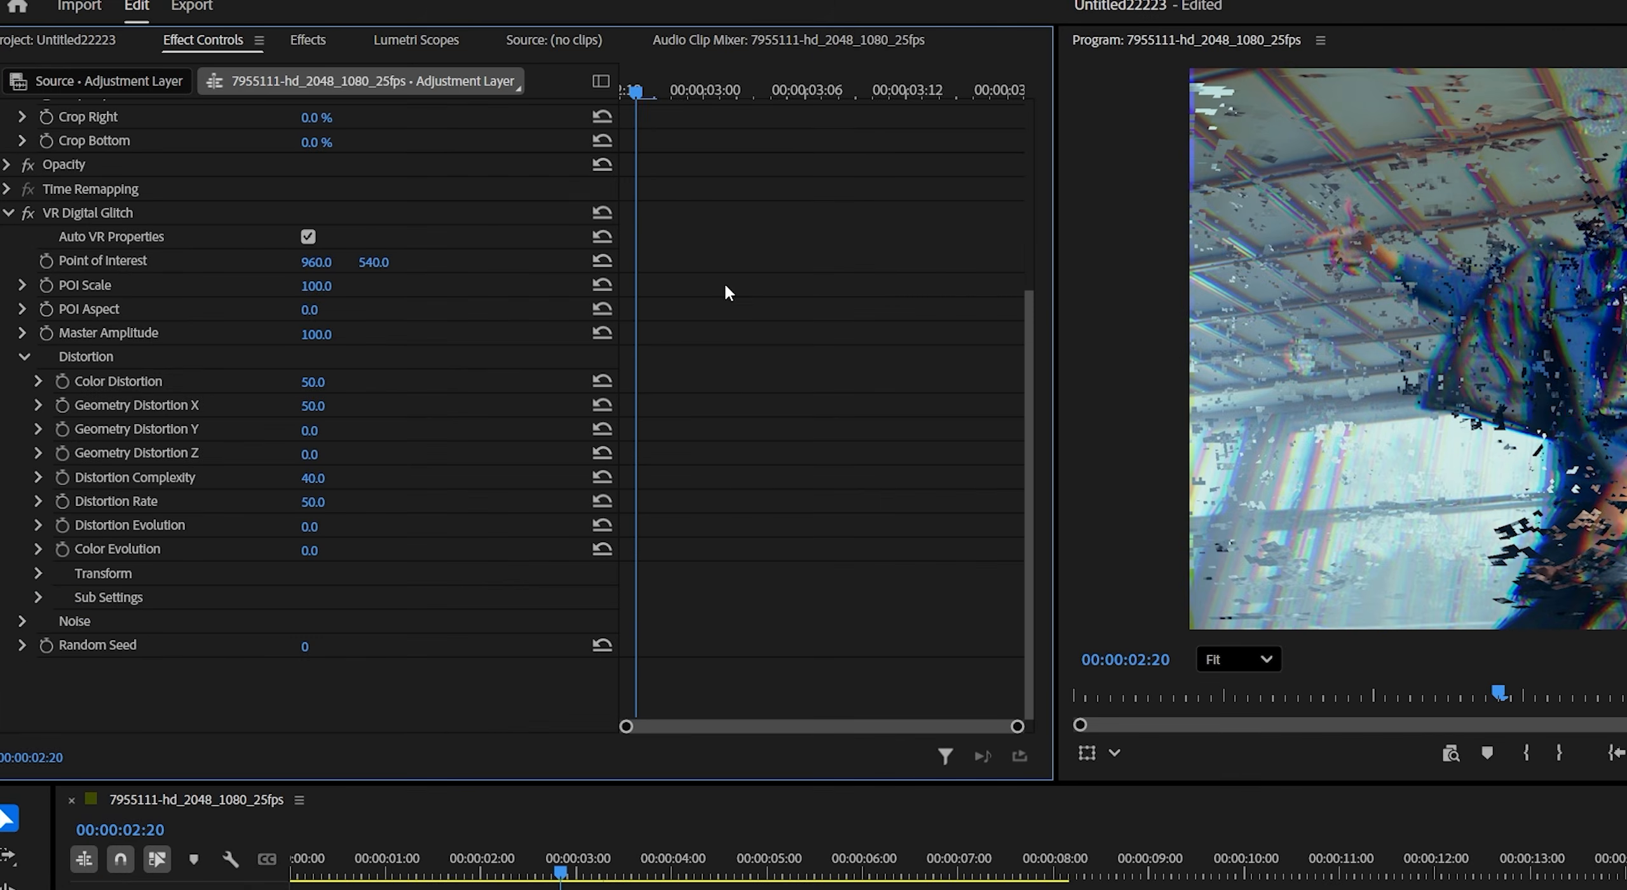
- Start keyframes for Geometry Distortion X, Distortion Rate and Distortion Evolution at 00:00:02:20, near the adjustment layer's start
drag(626, 95, 629, 98)
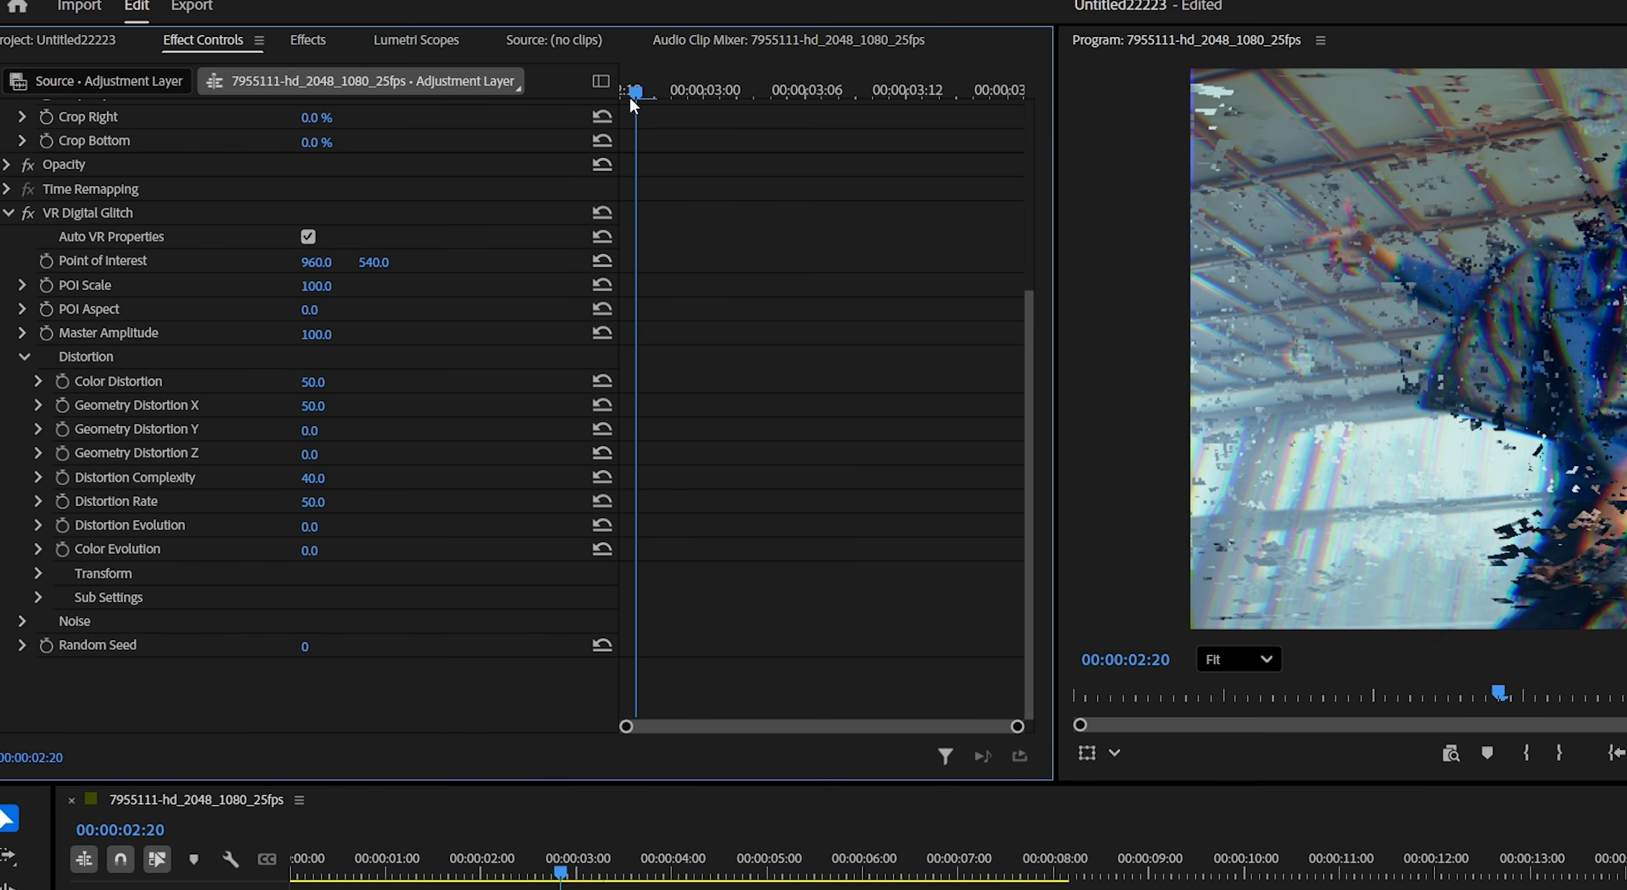
click(56, 410)
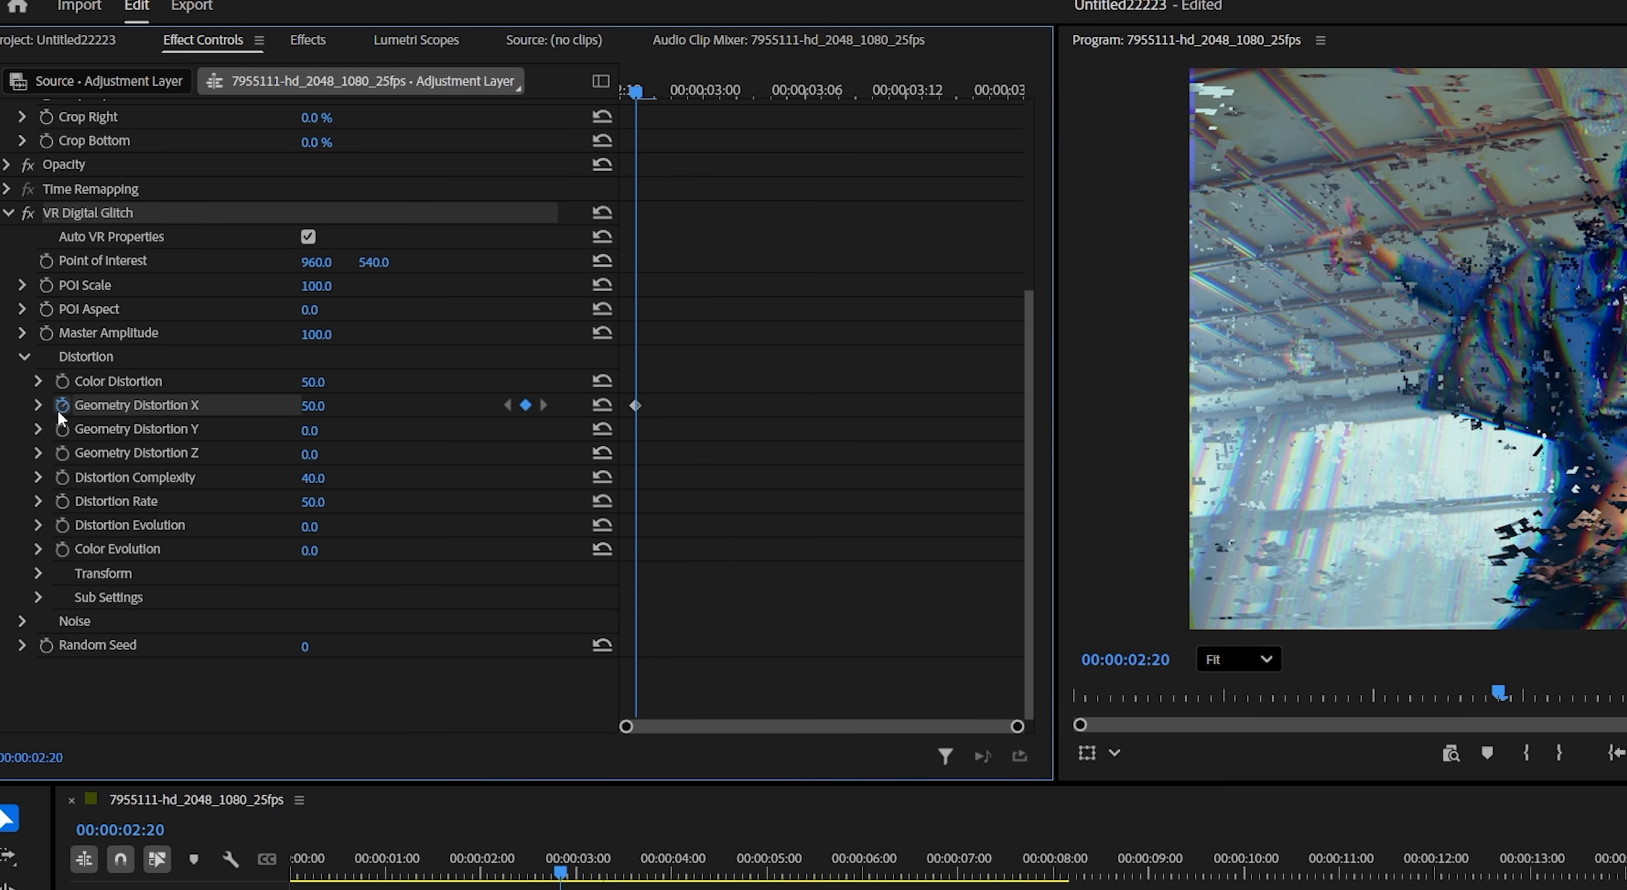
click(58, 499)
click(63, 525)
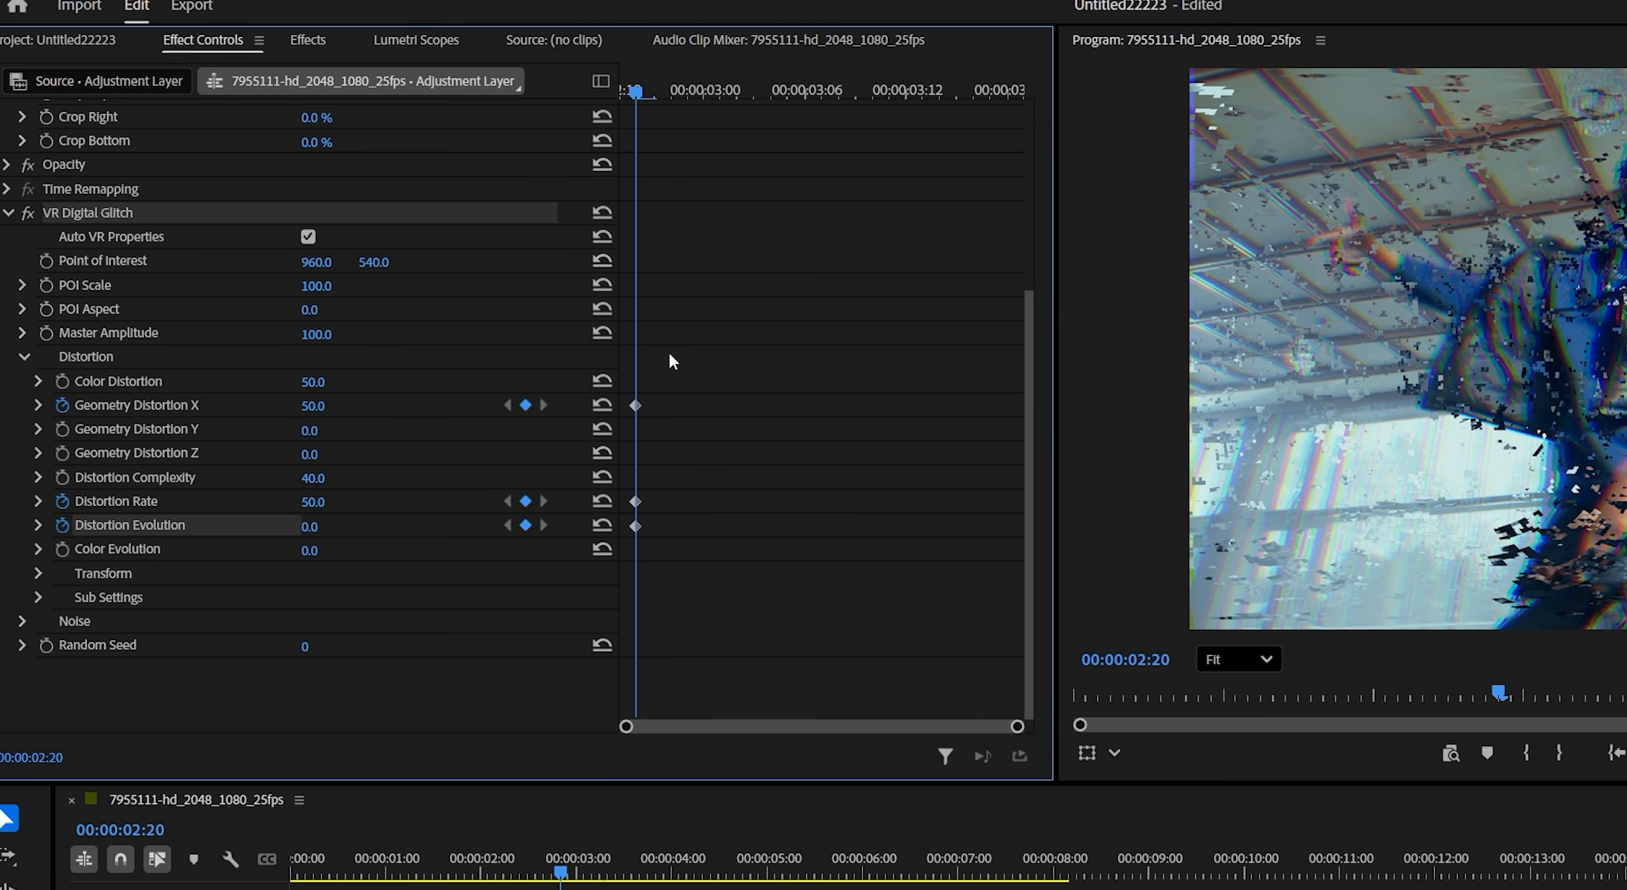
- At 00:00:03:07, keyframe Geometry Distortion X at 92 and Distortion Rate at 90
drag(650, 105, 816, 141)
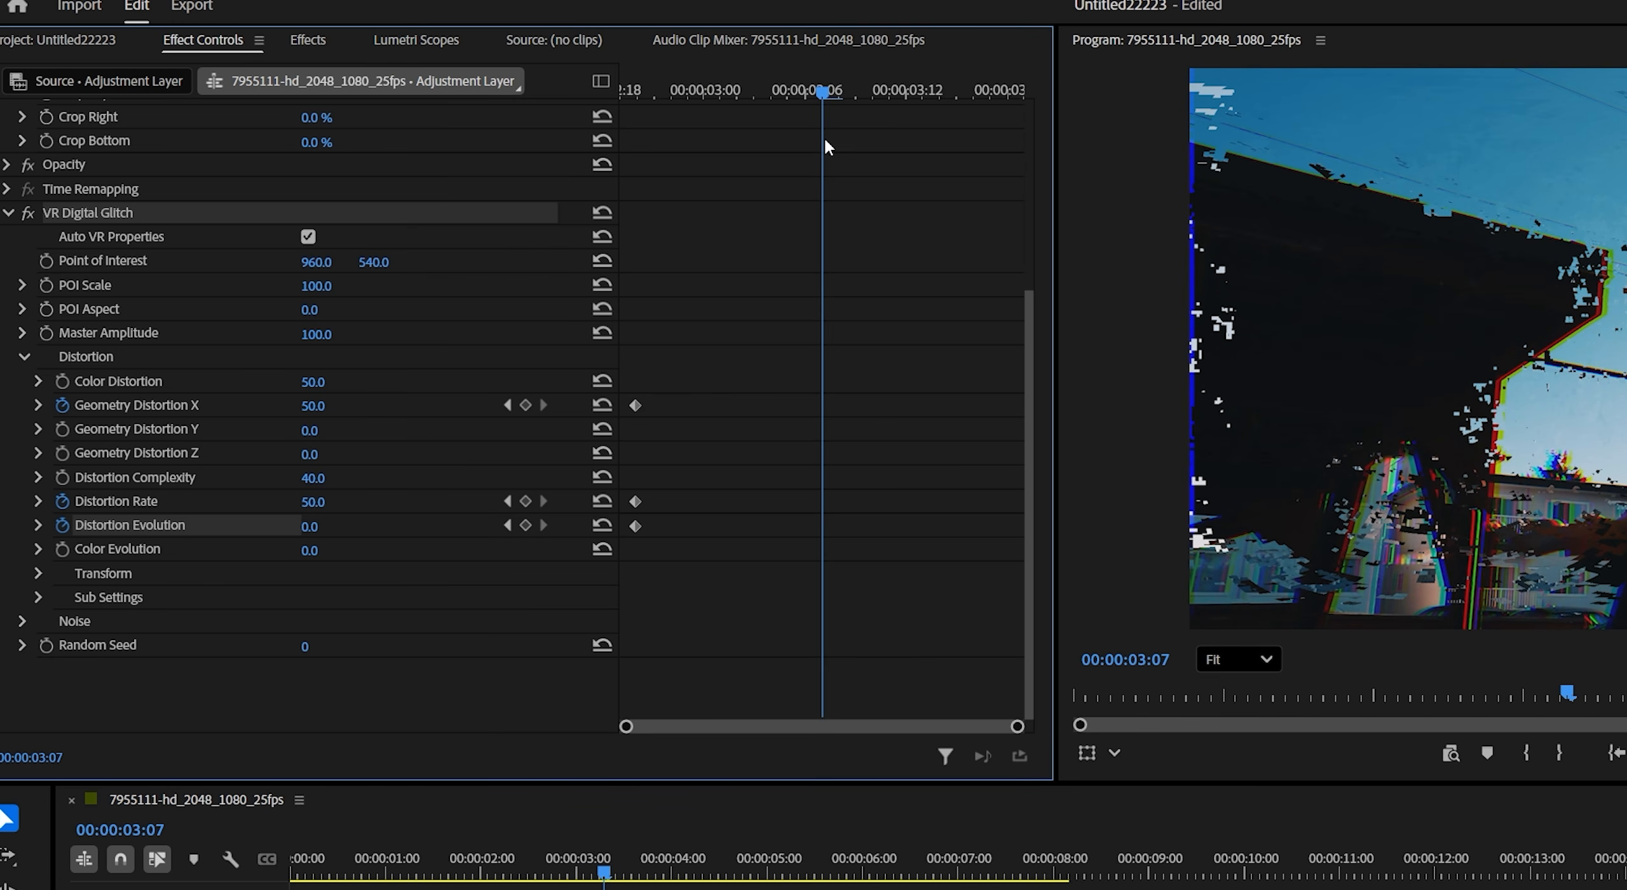
drag(317, 407, 347, 407)
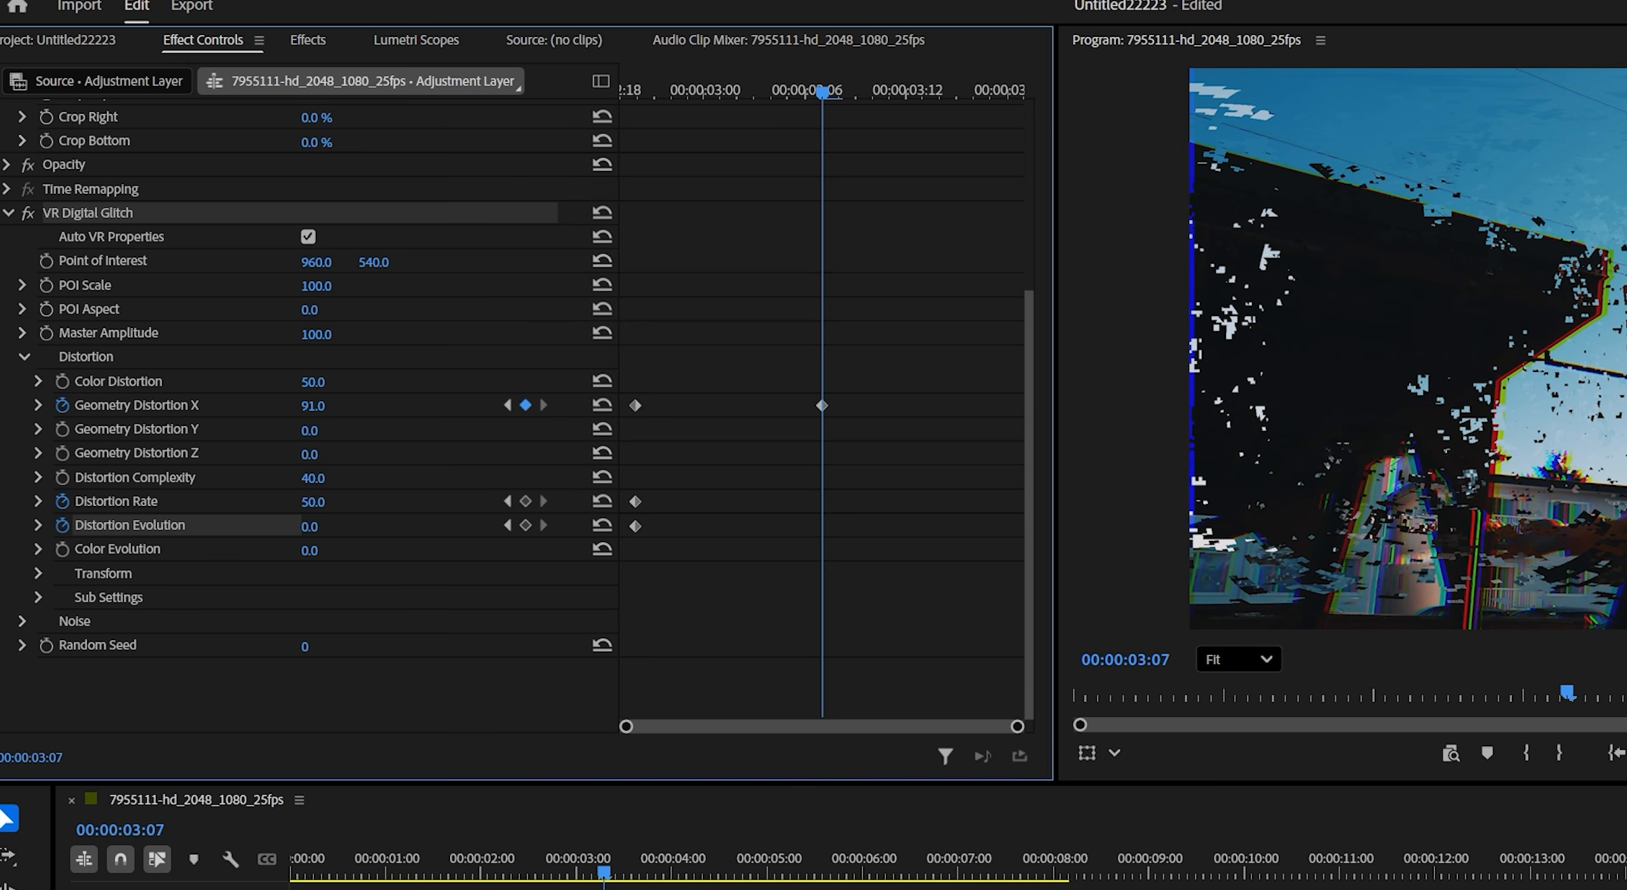
drag(329, 495, 354, 495)
- At 00:00:03:18, reset Geometry Distortion X and Distortion Rate to their defaults and keyframe Distortion Evolution at 235°
drag(851, 102, 1021, 127)
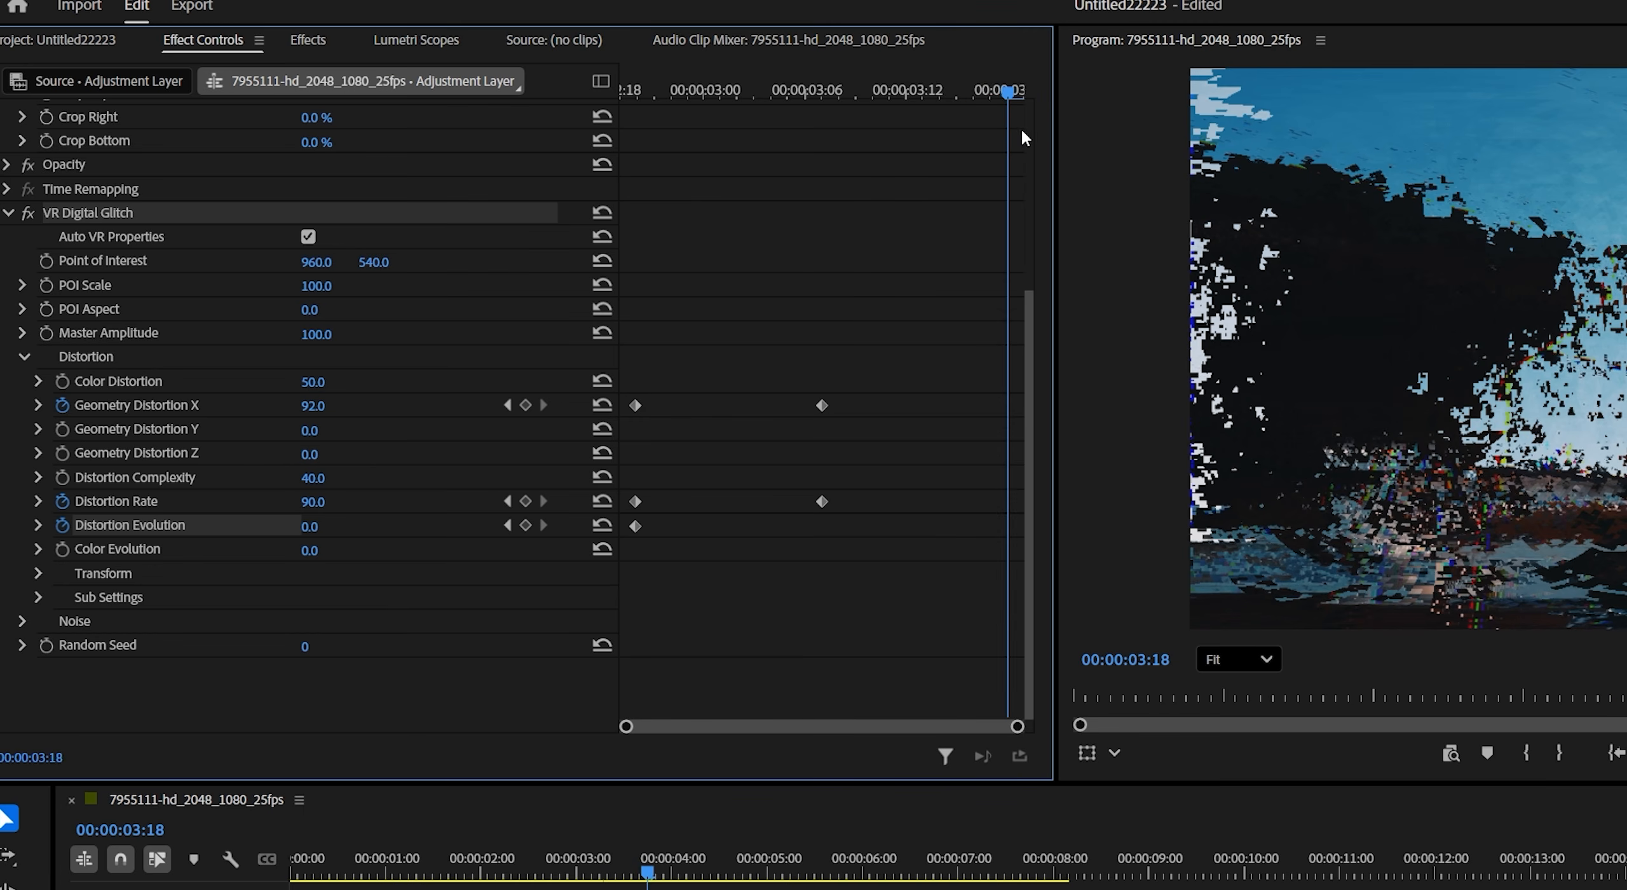
click(605, 406)
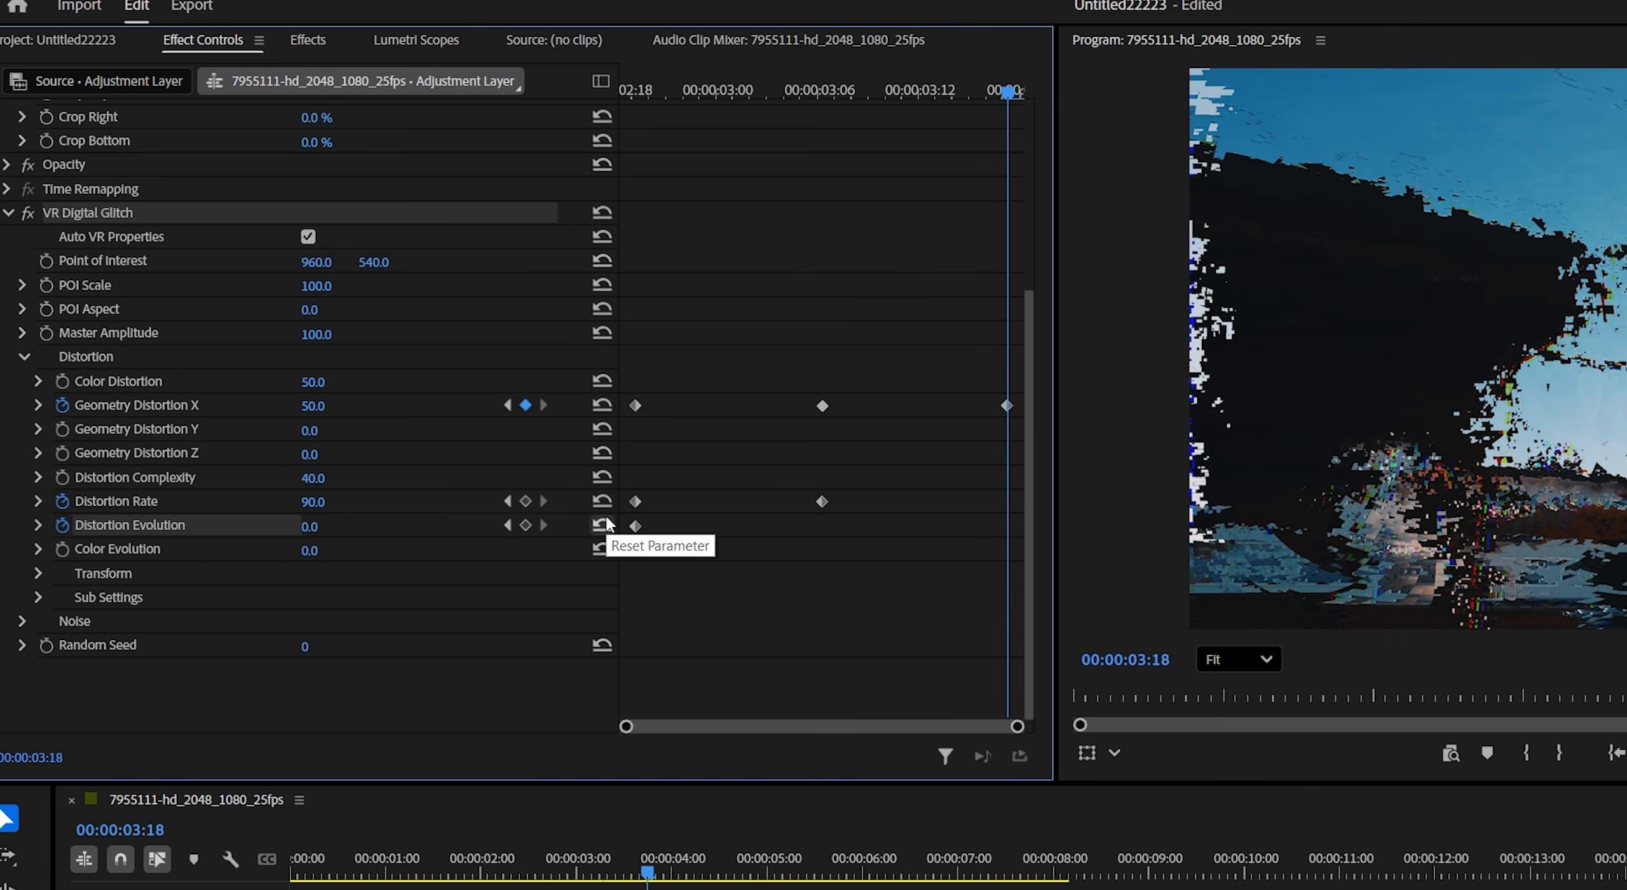
click(605, 502)
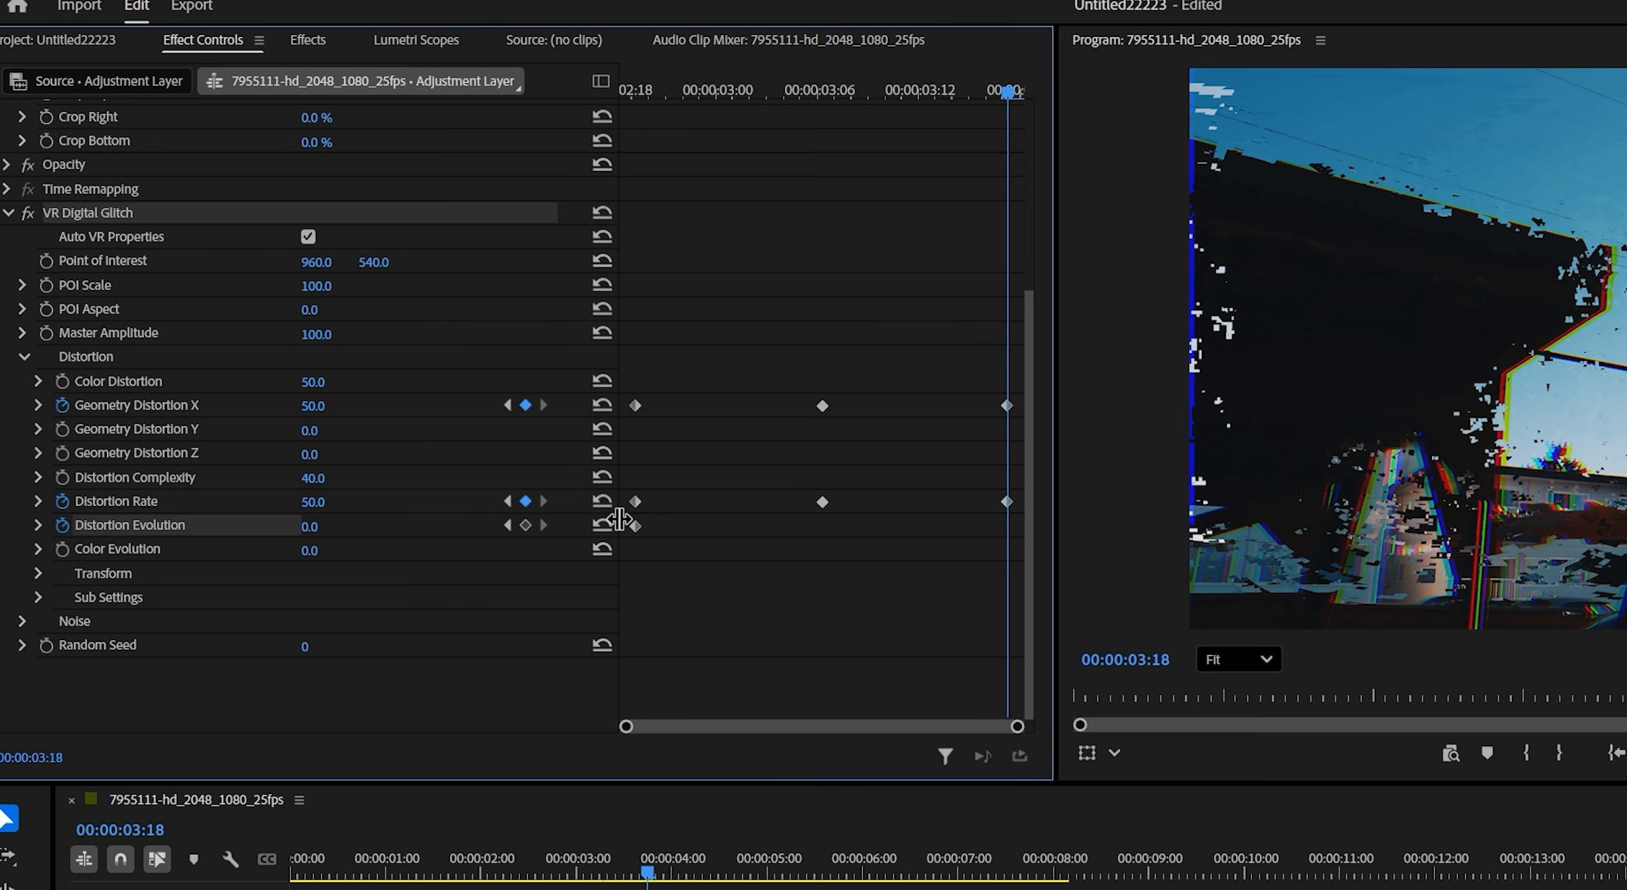
drag(310, 526, 459, 526)
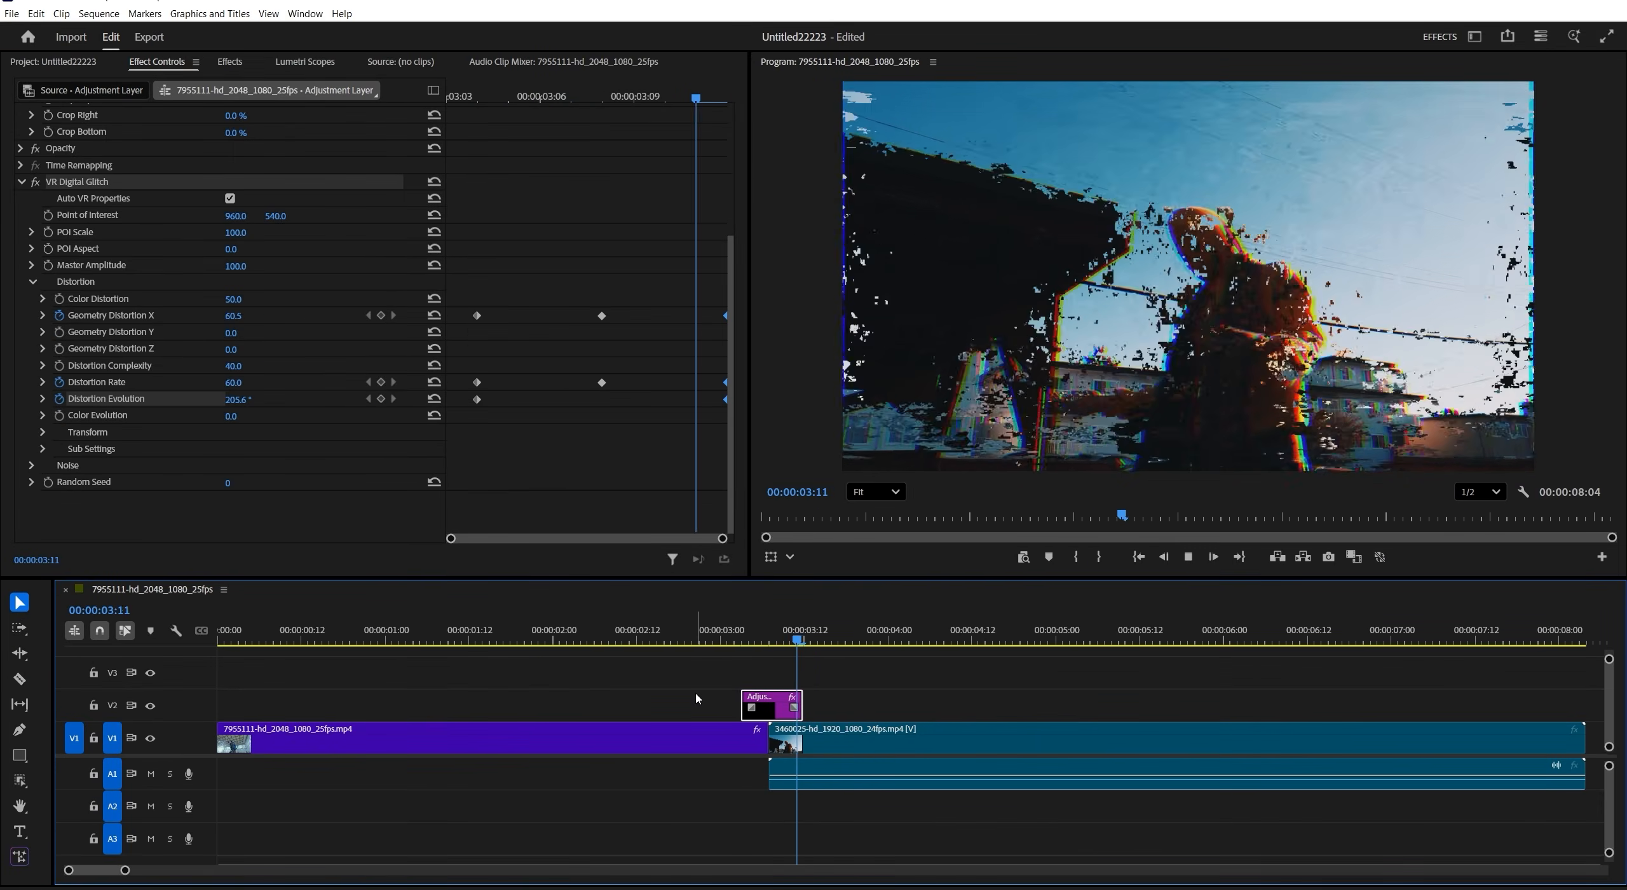
- Play back the glitch transition across the cut
key(space)
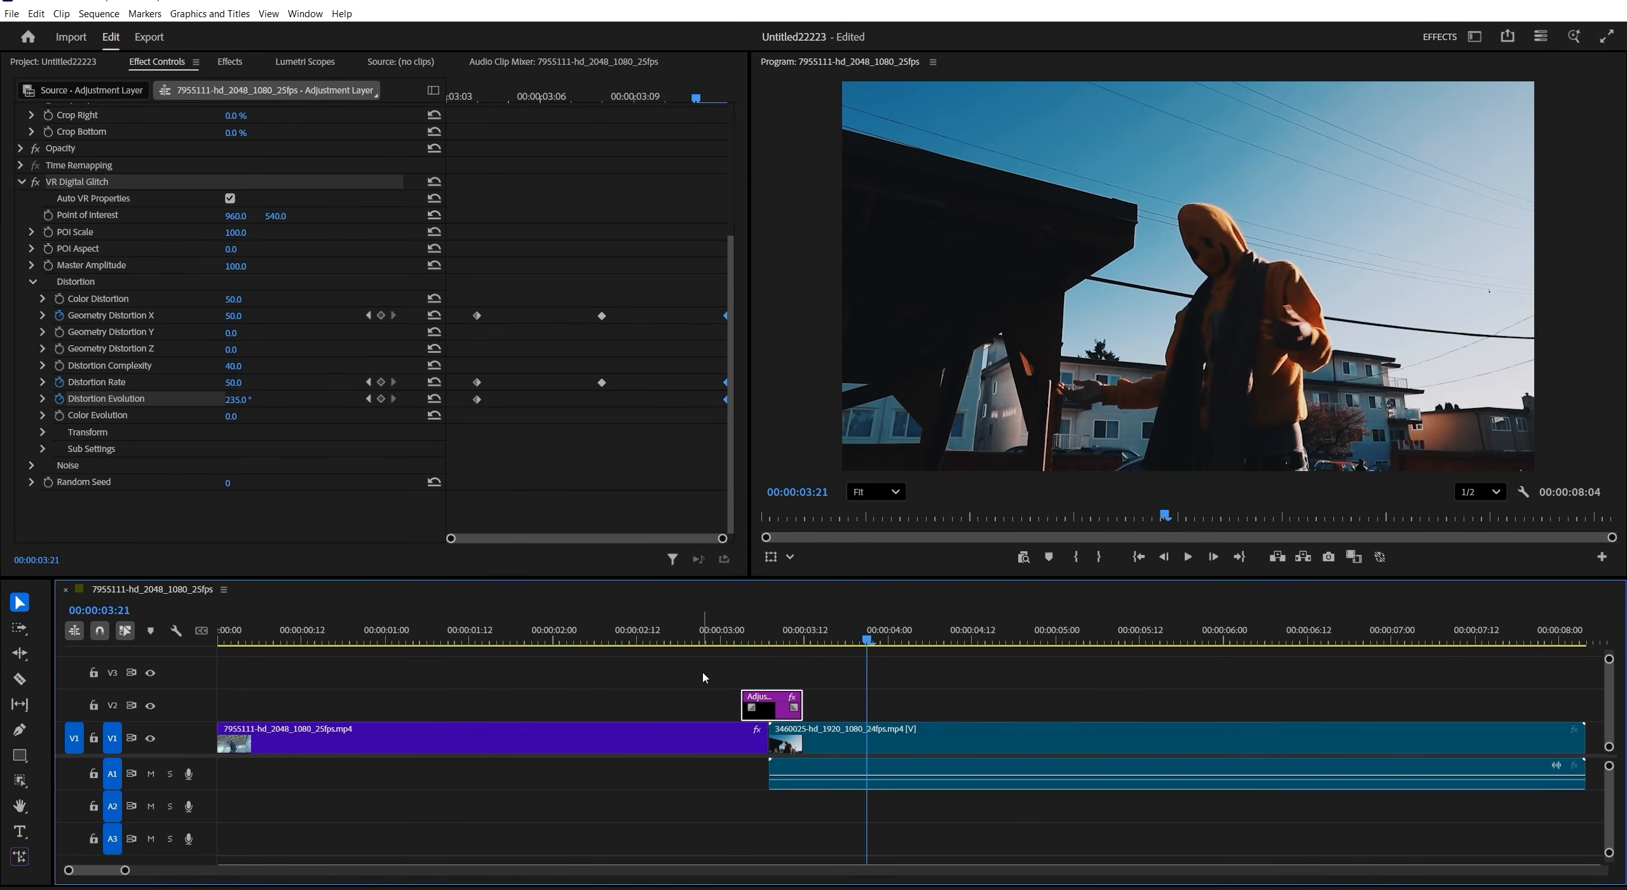
click(649, 639)
key(space)
click(654, 635)
key(space)
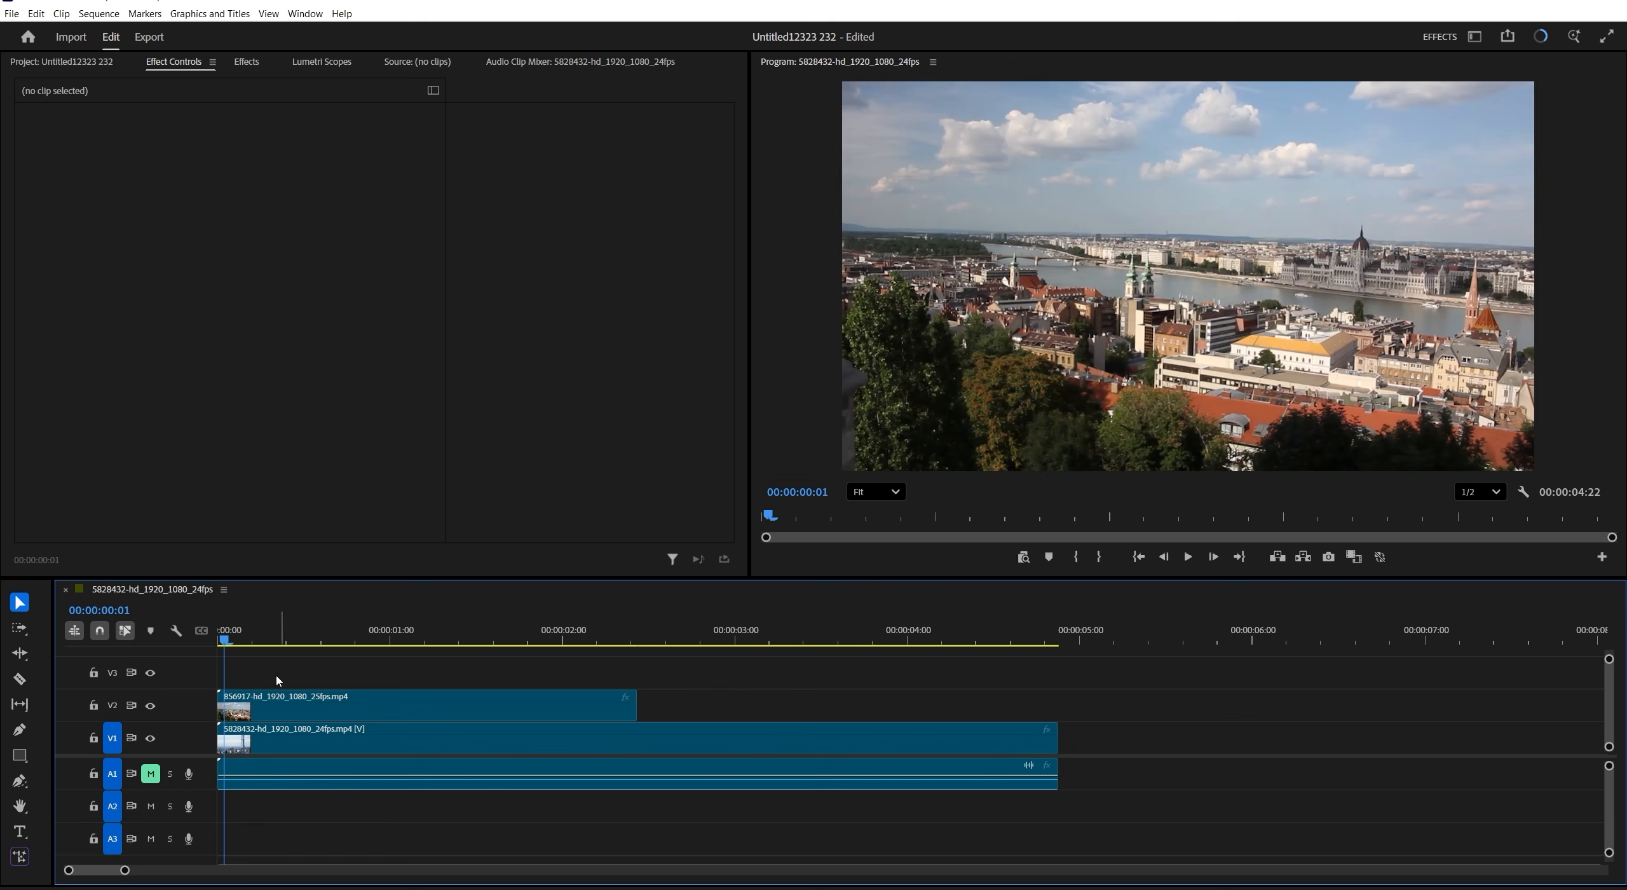
- Draw a closed Pen Mask around the sky above the horizon on the V2 city clip
key(space)
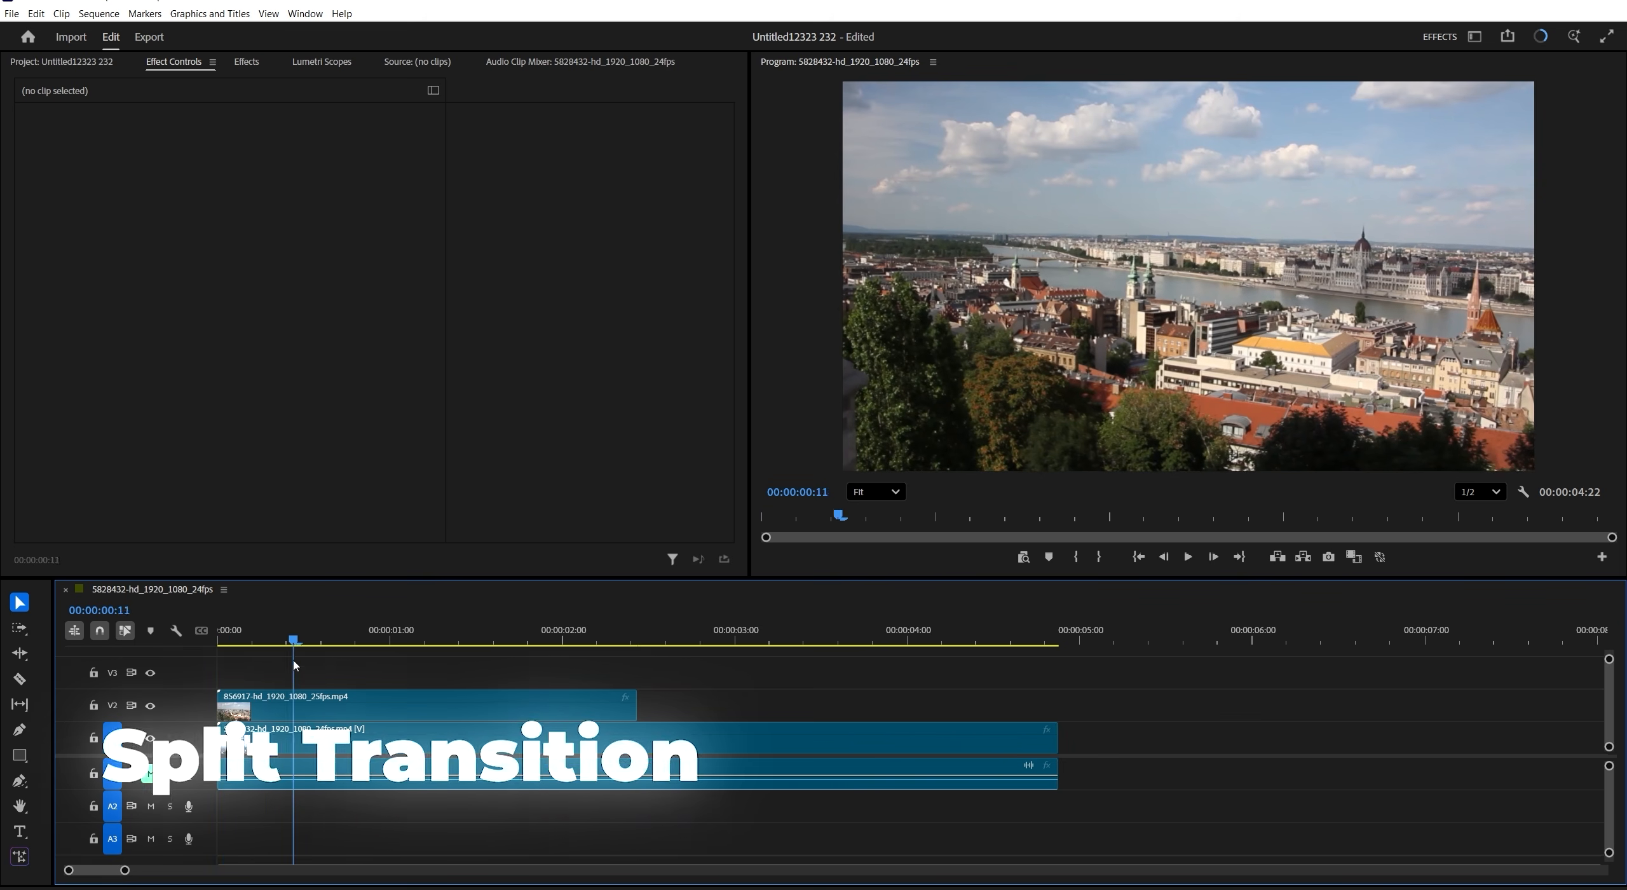
key(shift+Left)
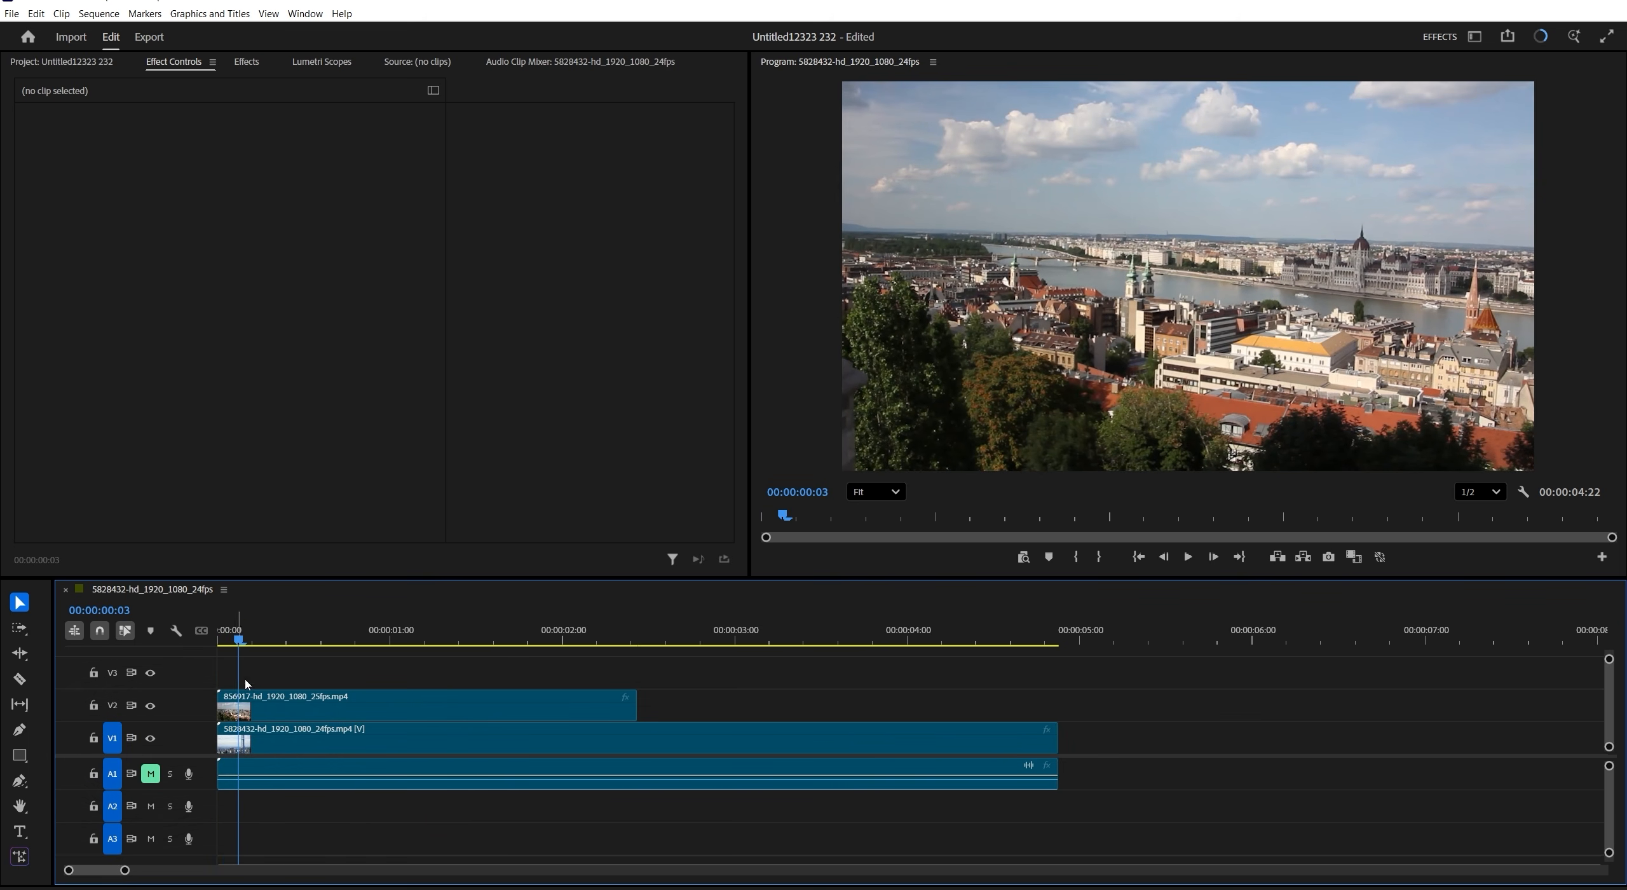
click(294, 715)
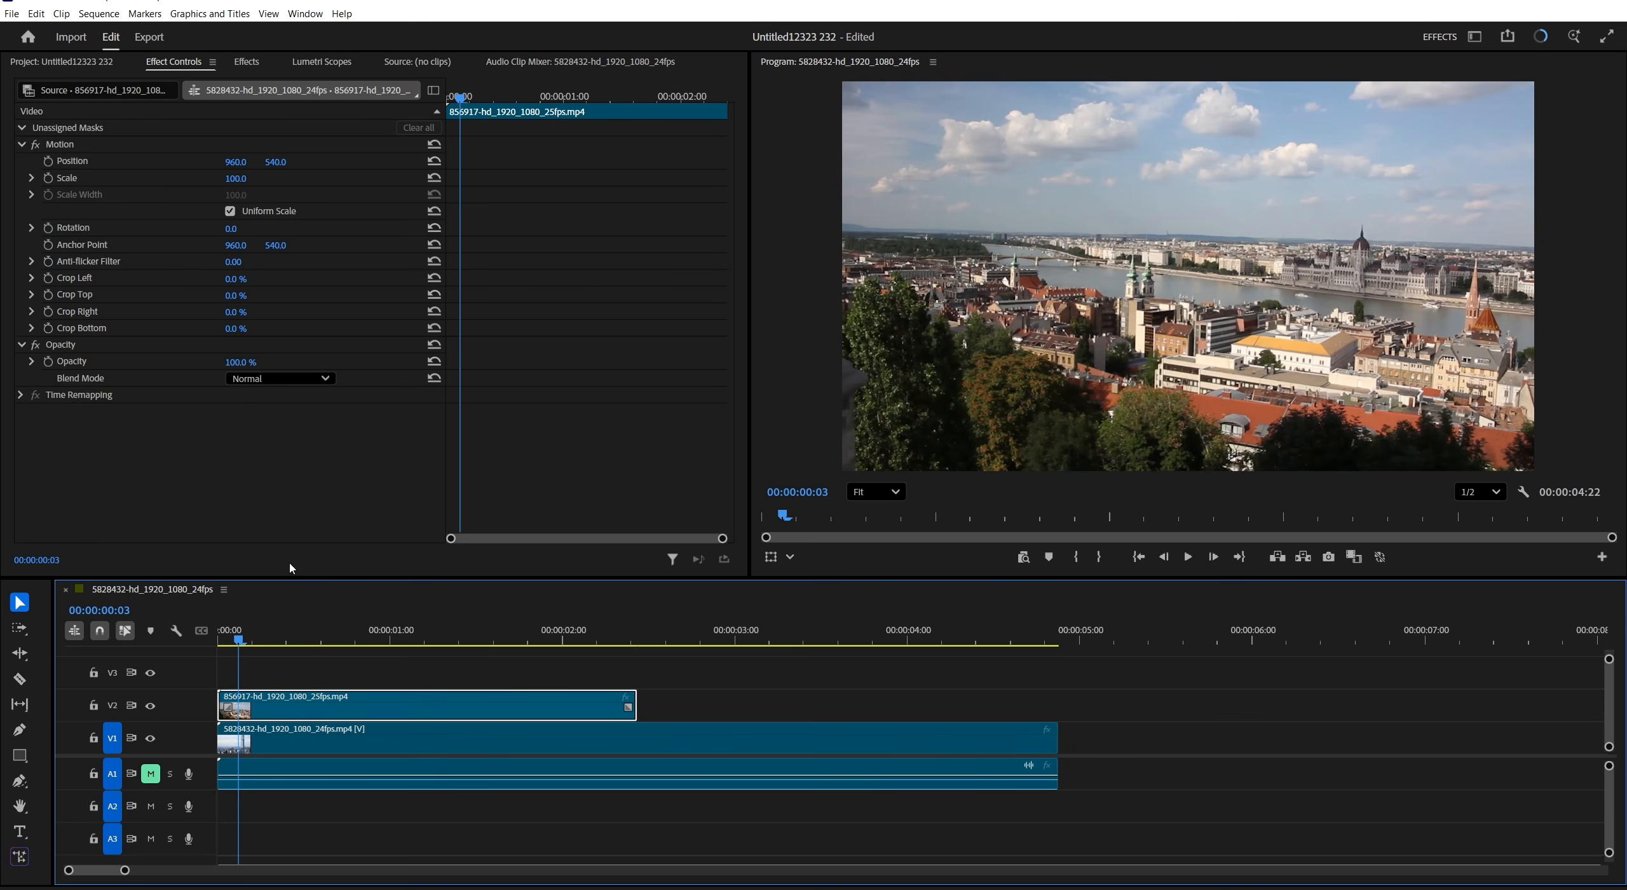
click(24, 780)
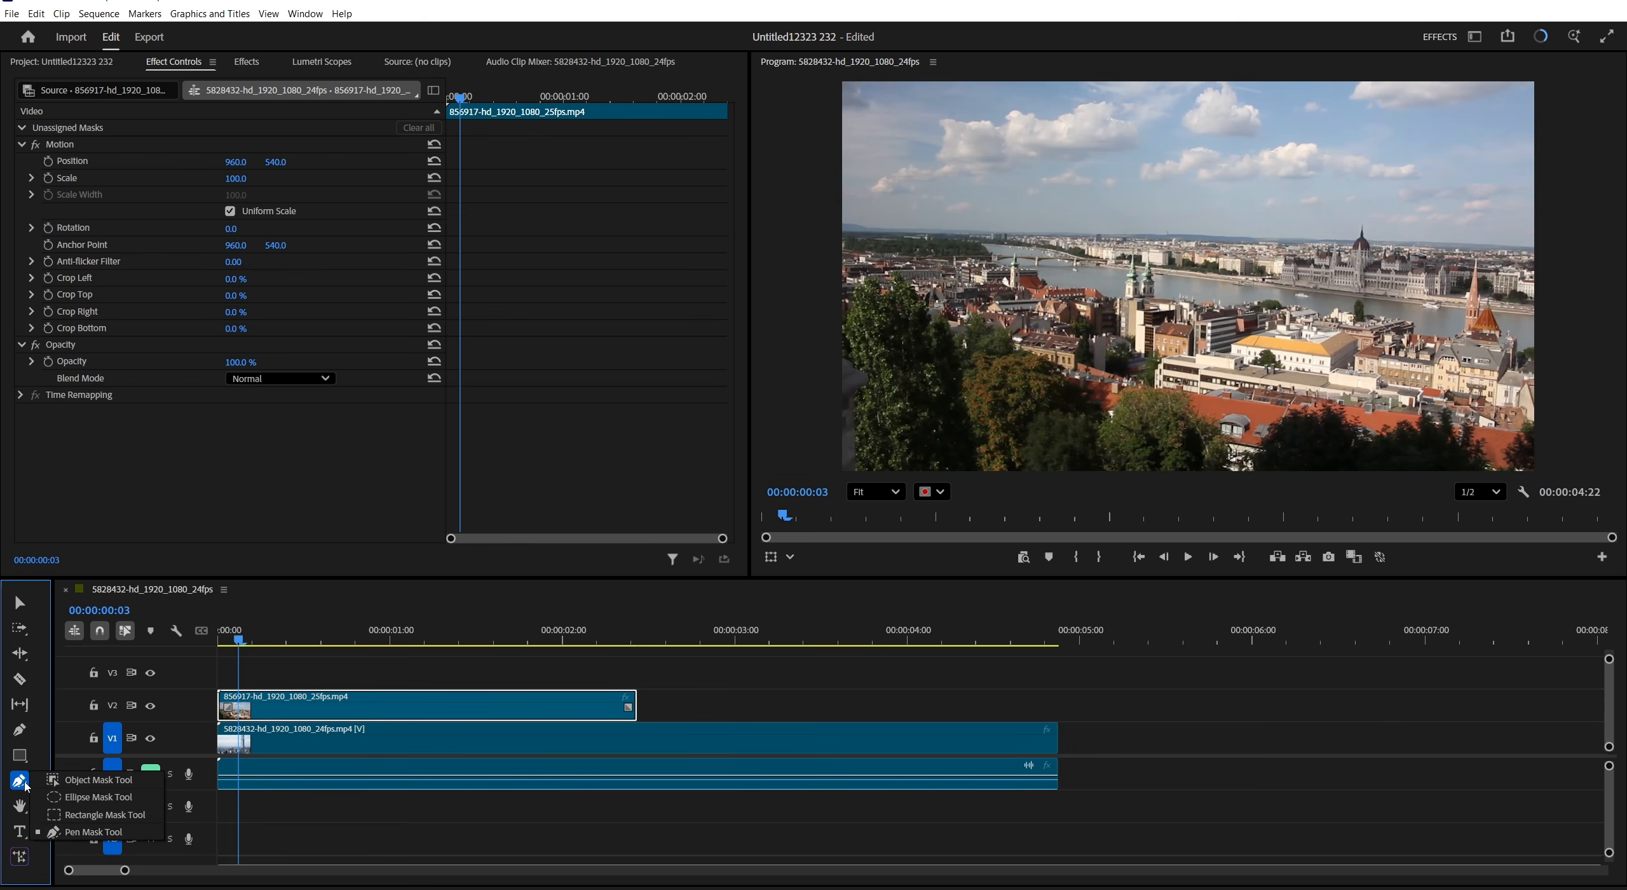
click(81, 833)
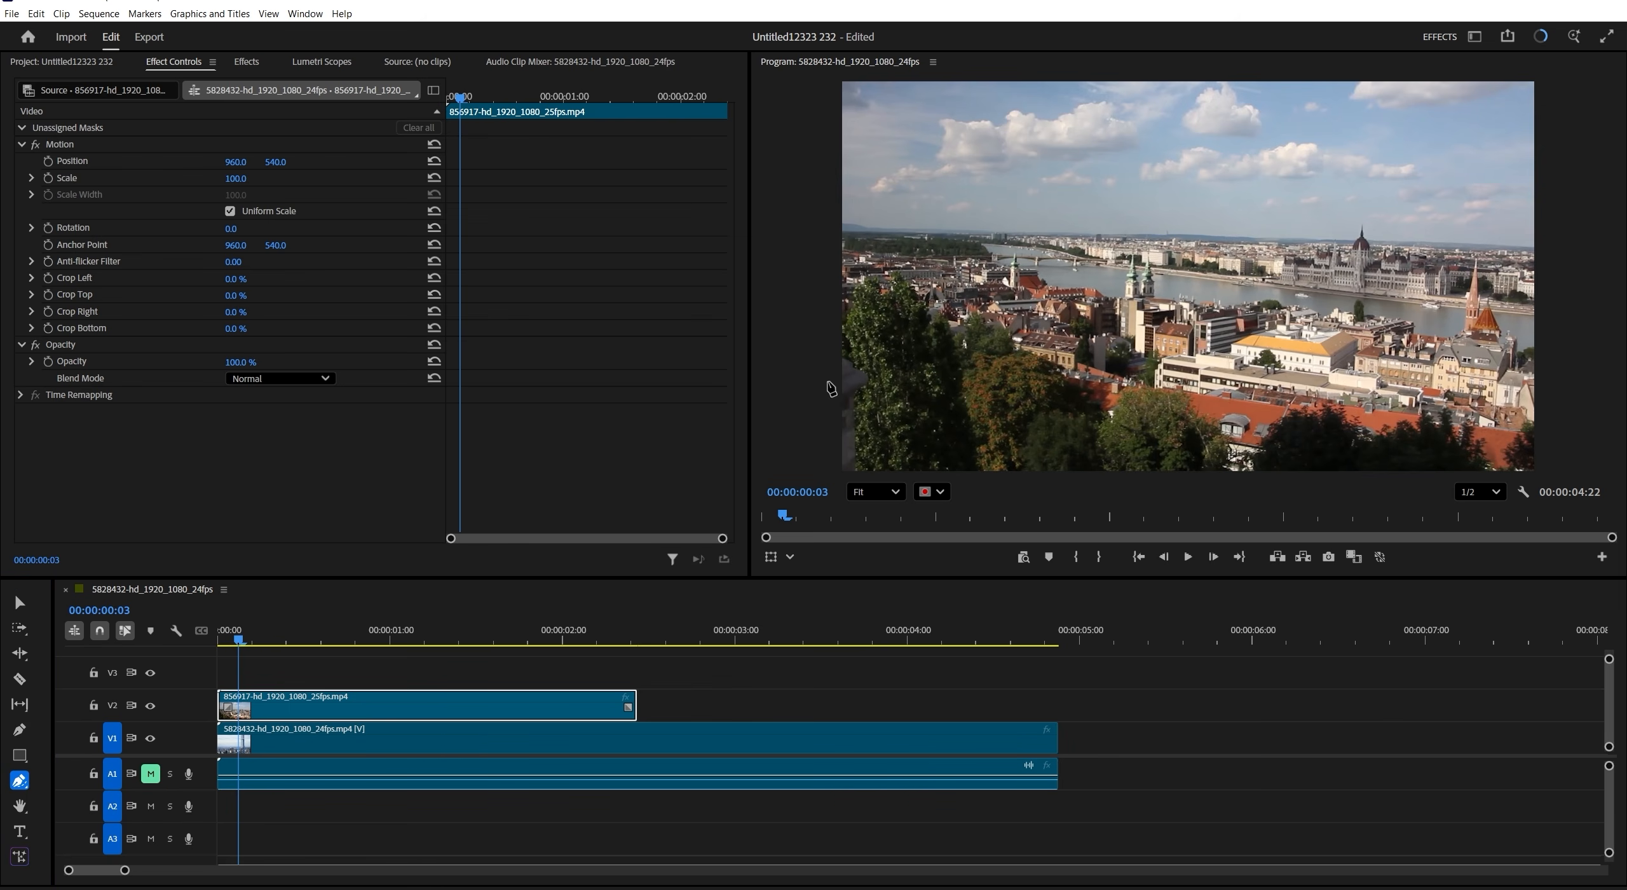
click(844, 226)
click(1200, 233)
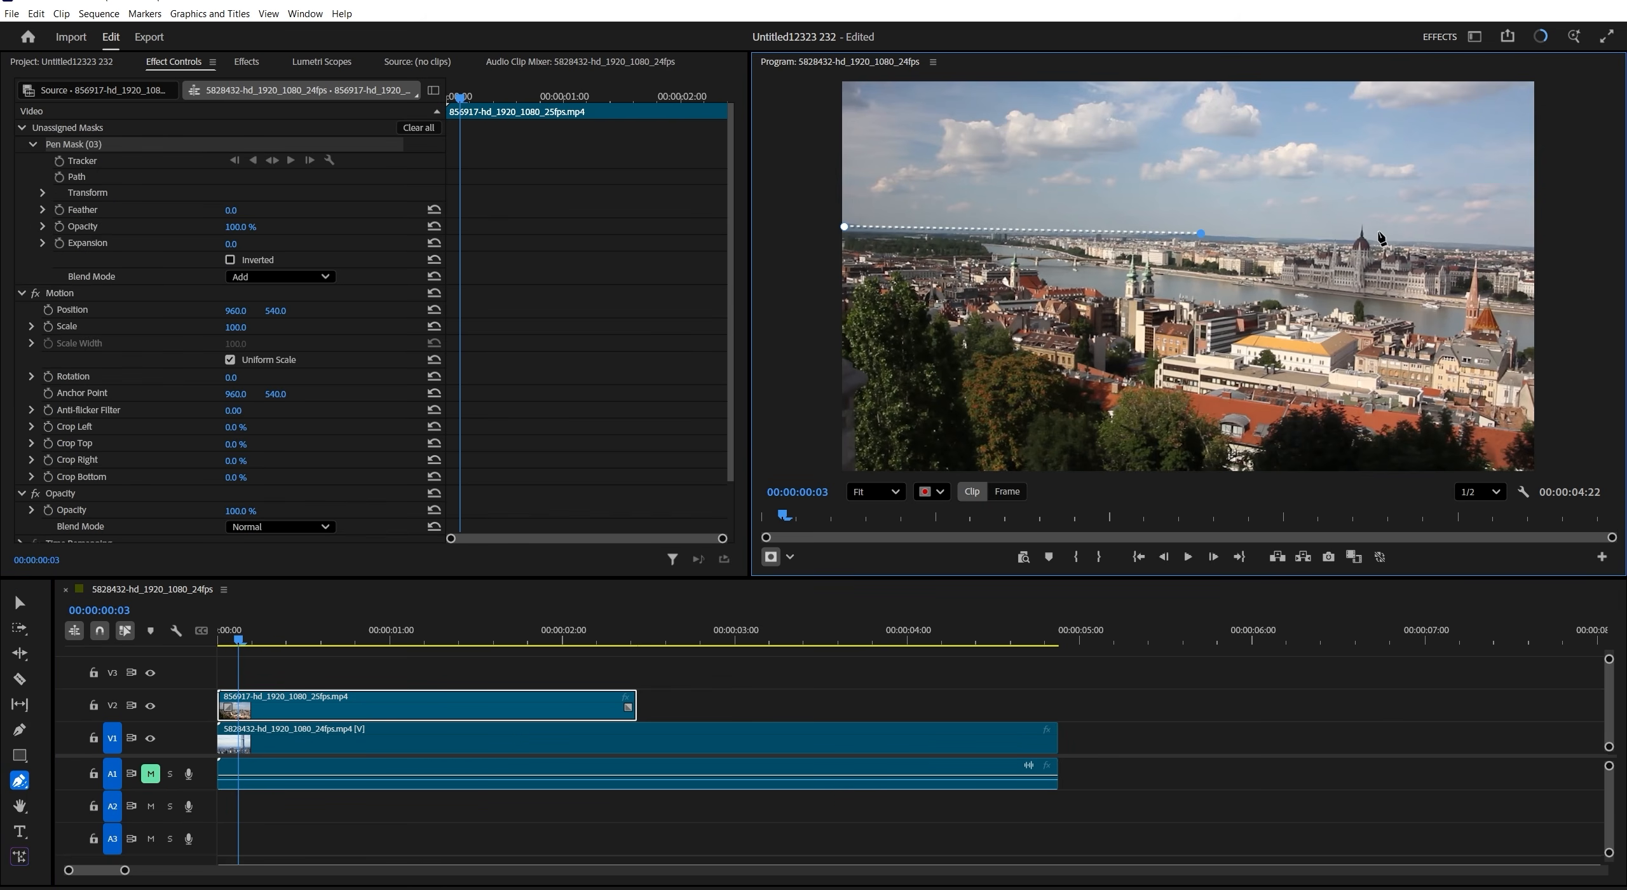
click(1532, 84)
click(846, 85)
click(848, 232)
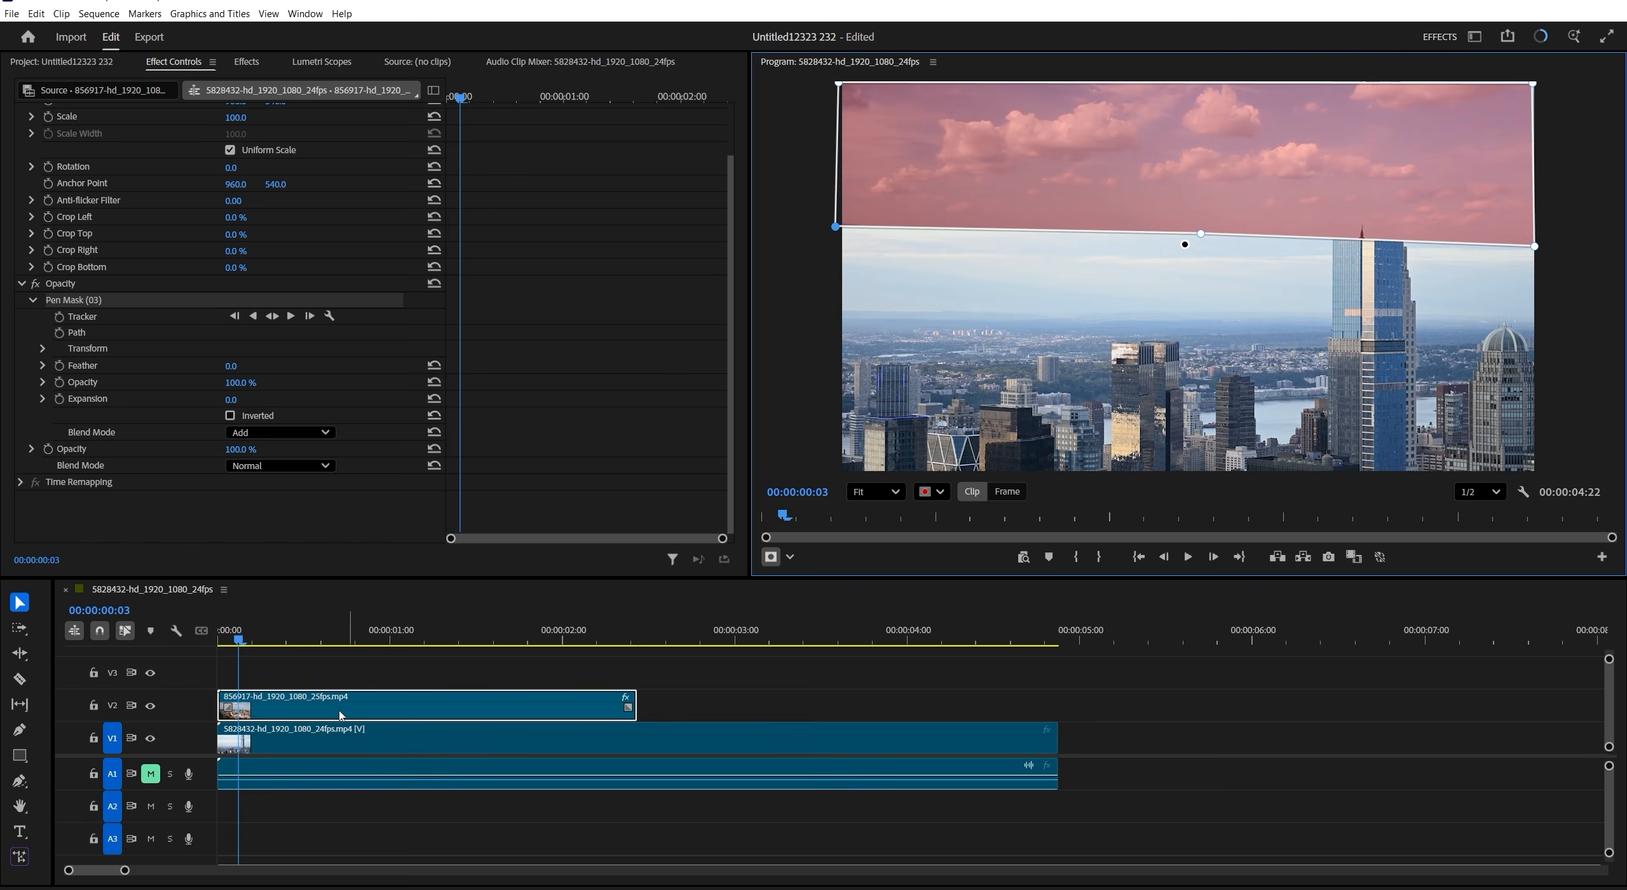
- Duplicate the masked V2 clip onto V3 and invert the Pen Mask on the copy
drag(326, 715, 326, 683)
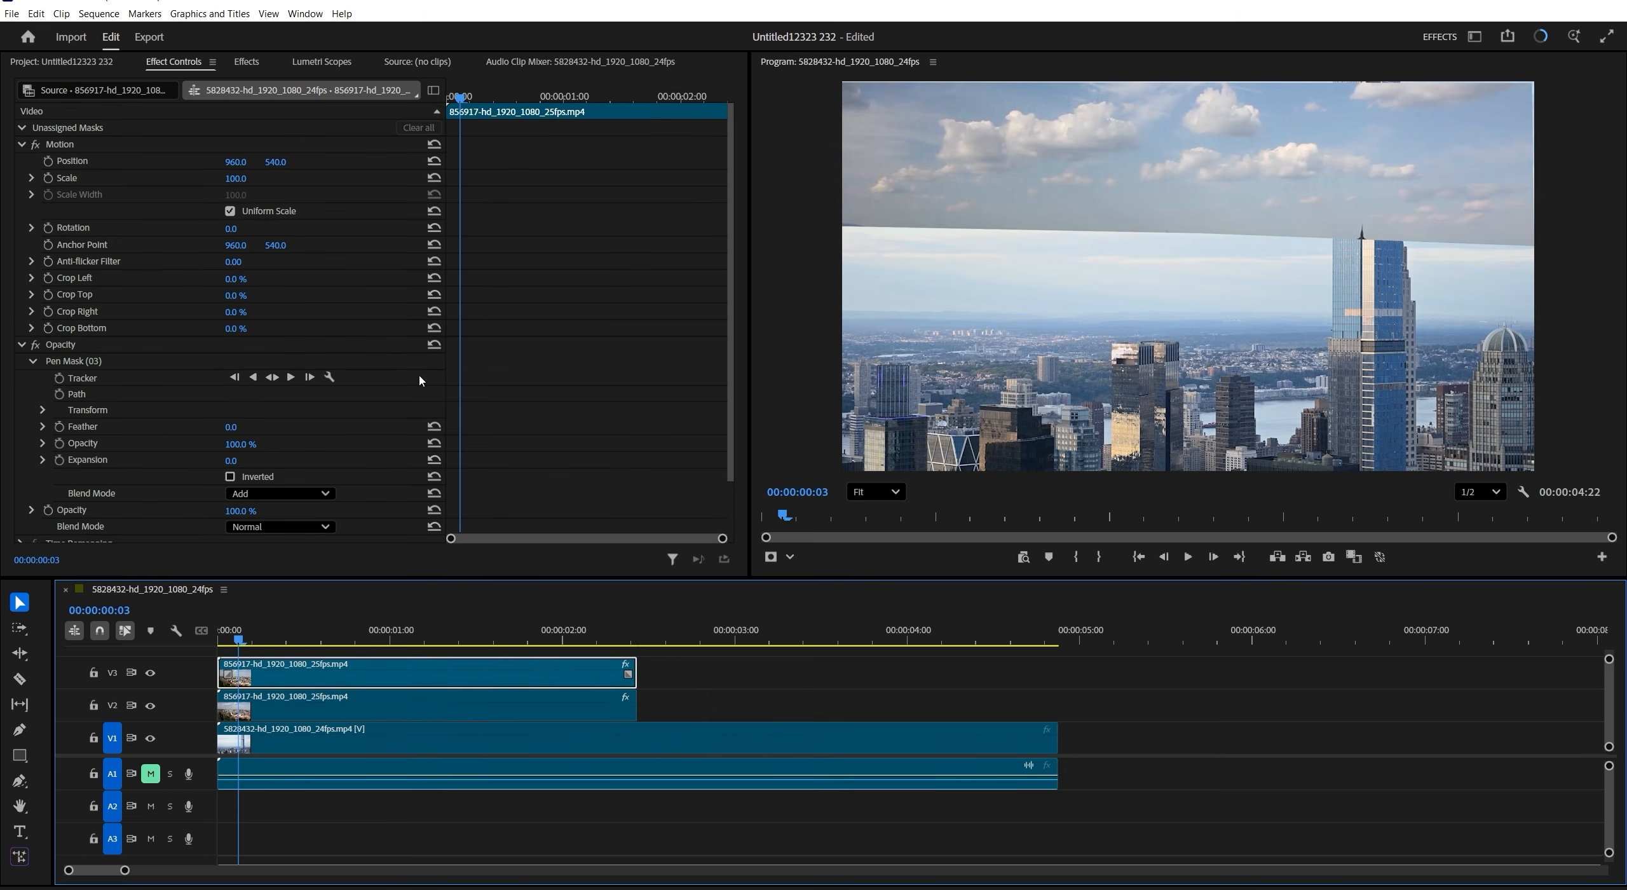
click(390, 638)
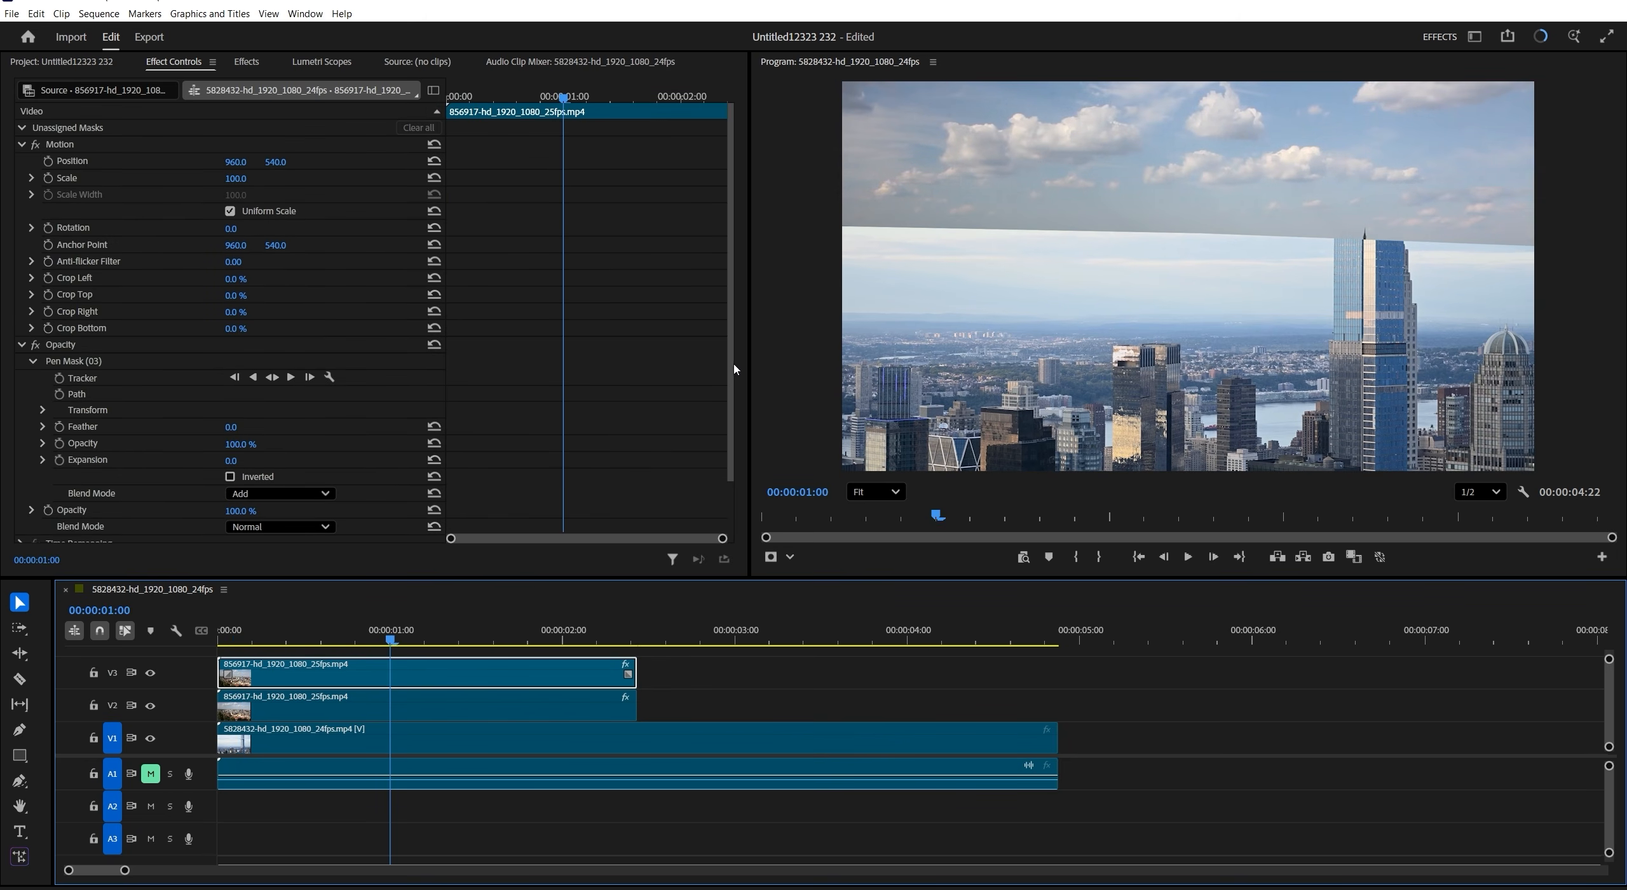
scroll(731, 432, down, 3)
click(230, 416)
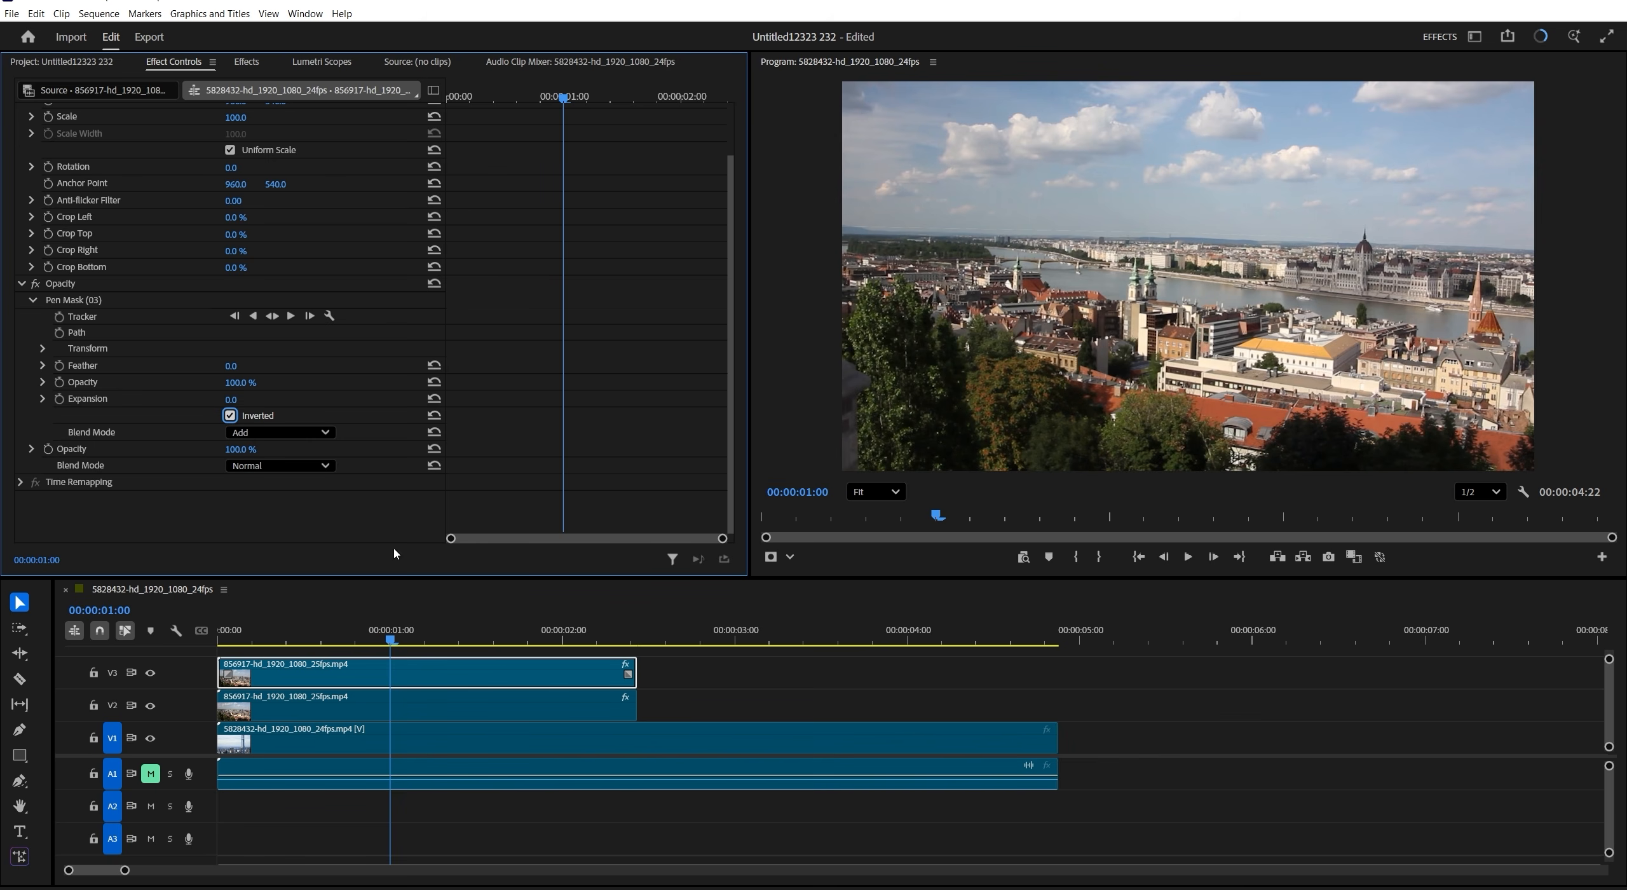
- Keyframe the V2 clip's Position at 00:00:00:12, then move its sky half up out of frame at 00:00:00:22
key(Home)
click(304, 717)
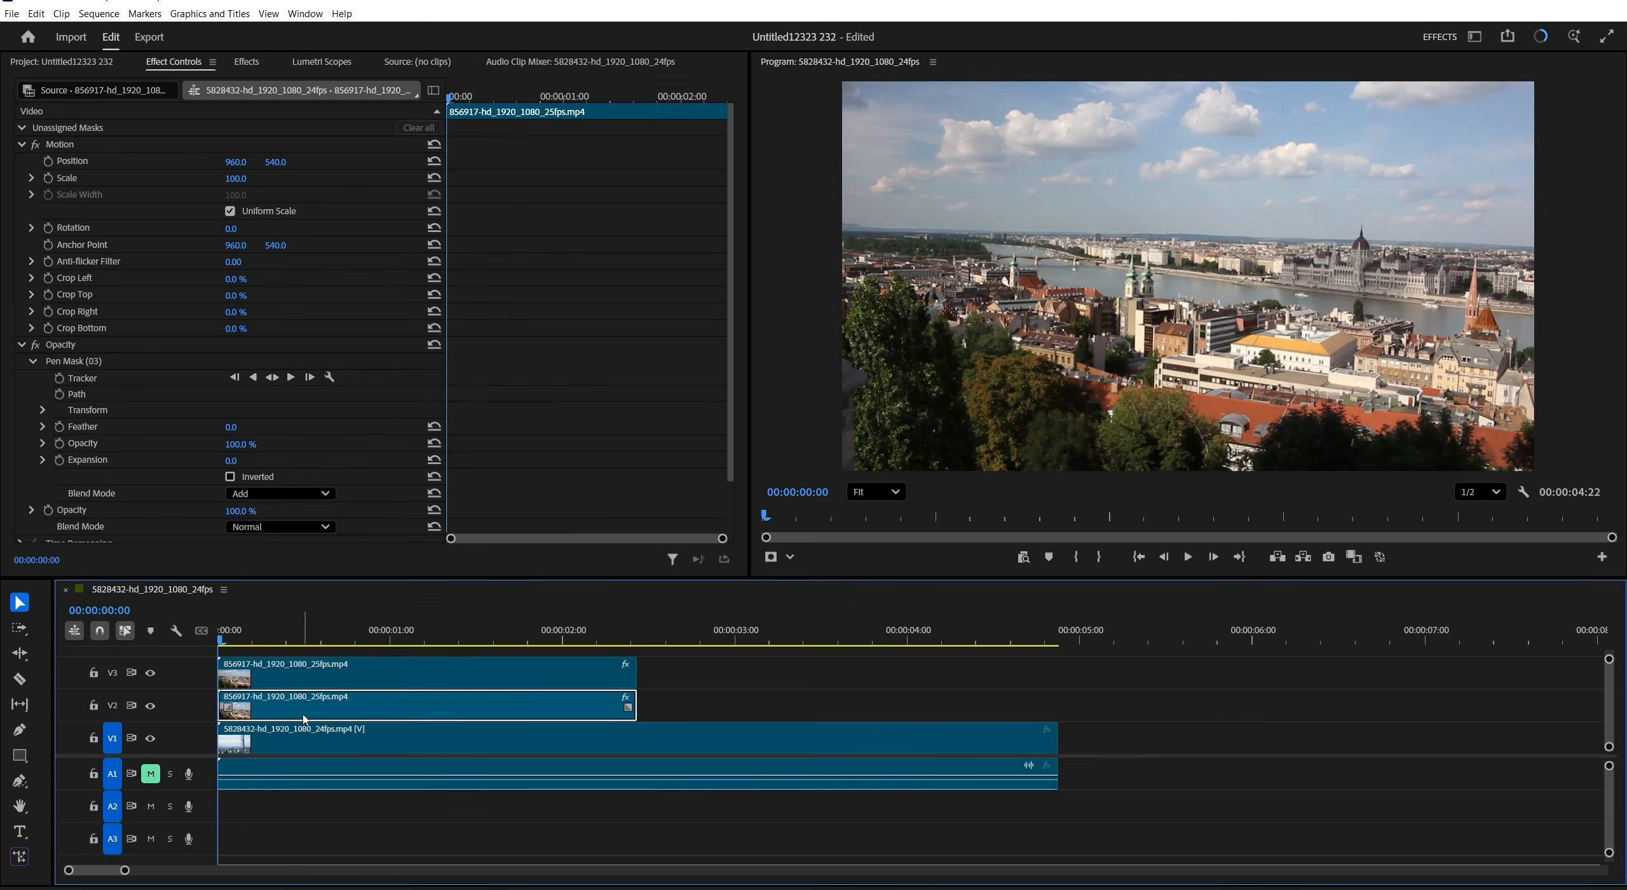
click(502, 98)
click(48, 161)
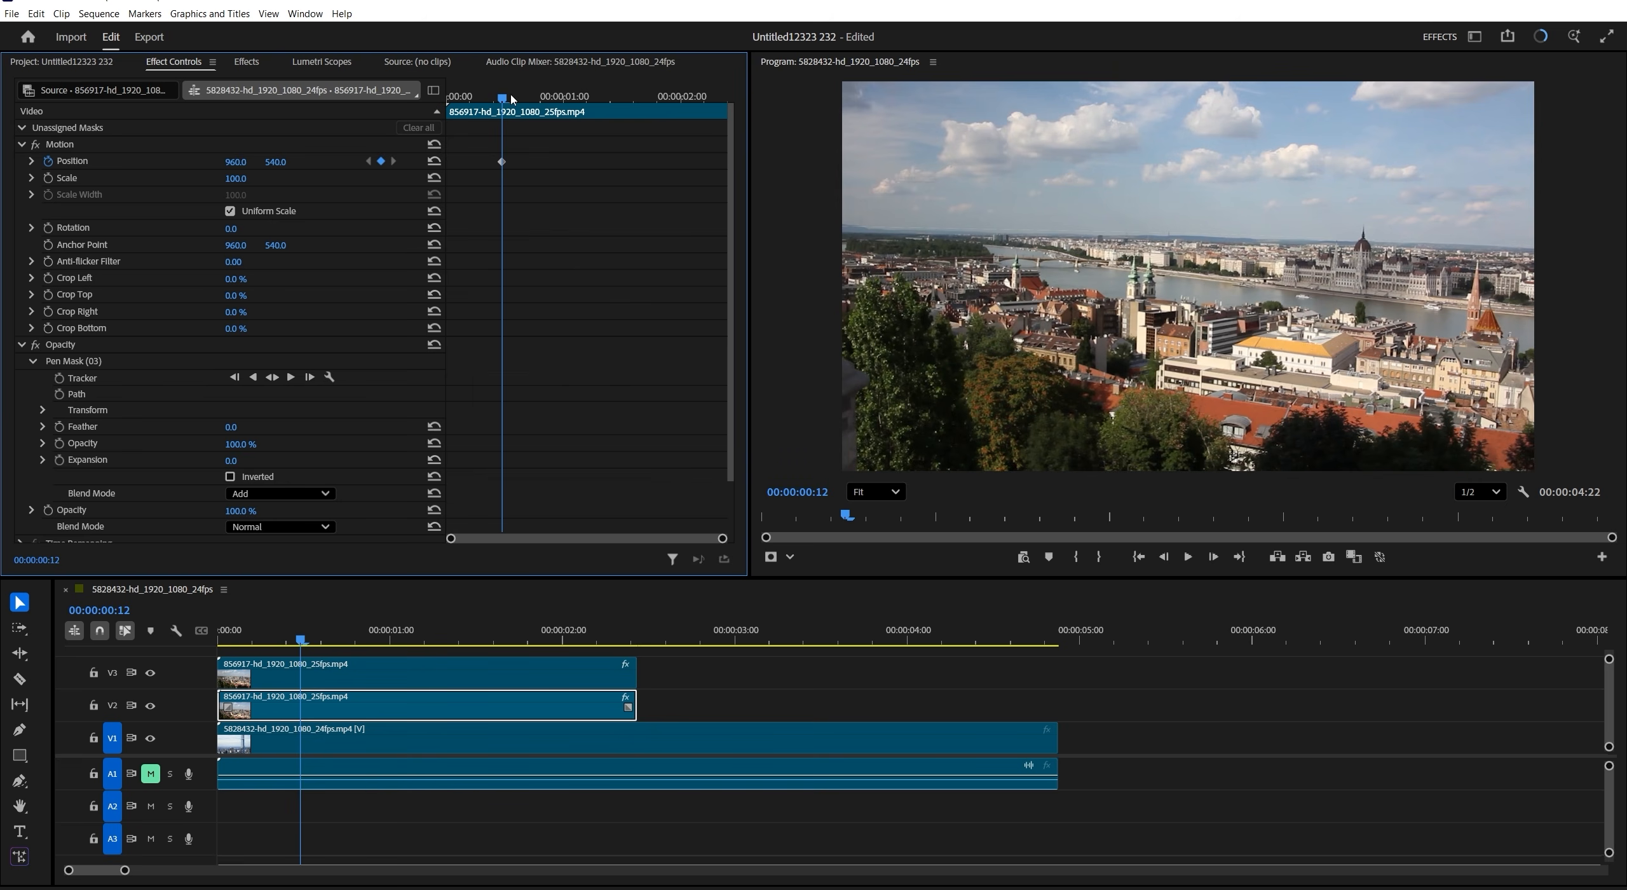
drag(504, 98, 549, 98)
drag(271, 163, 159, 163)
mouse_move(545, 95)
mouse_down()
mouse_move(504, 102)
mouse_move(550, 100)
mouse_up()
- Keyframe the V3 clip's Position at 00:00:00:12, then move its lower half out of frame with Y at 1214 at 00:00:00:22
click(330, 675)
click(48, 161)
click(390, 704)
click(401, 679)
drag(275, 162, 703, 162)
- Ease the Position keyframes on both the V3 and V2 clips using temporal interpolation
drag(561, 155, 484, 170)
right_click(499, 161)
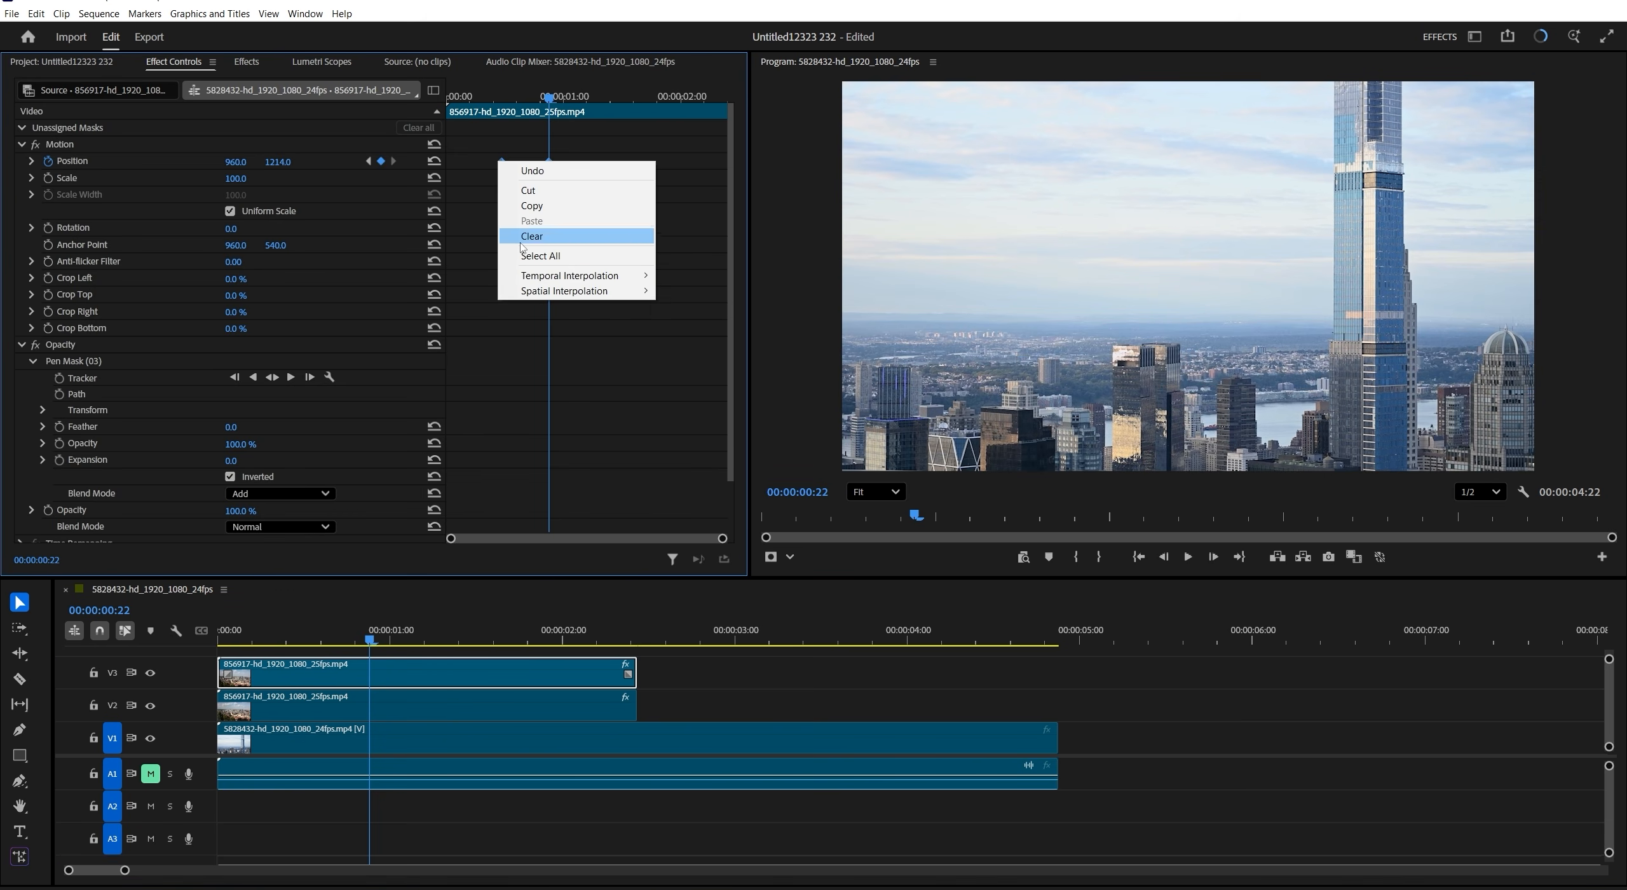
click(693, 359)
click(321, 702)
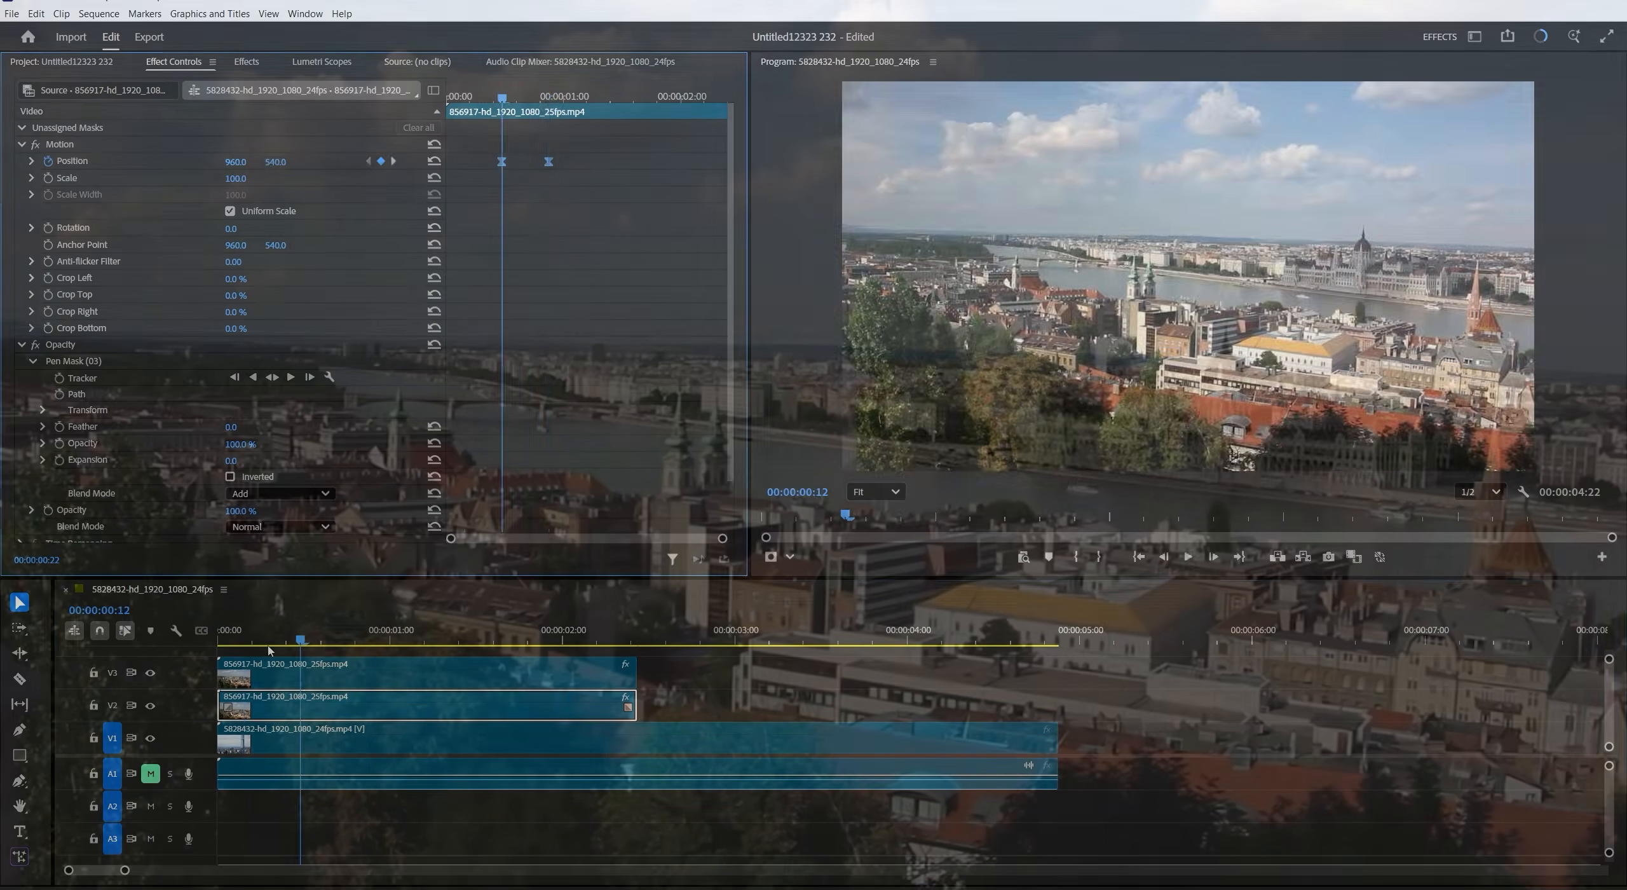